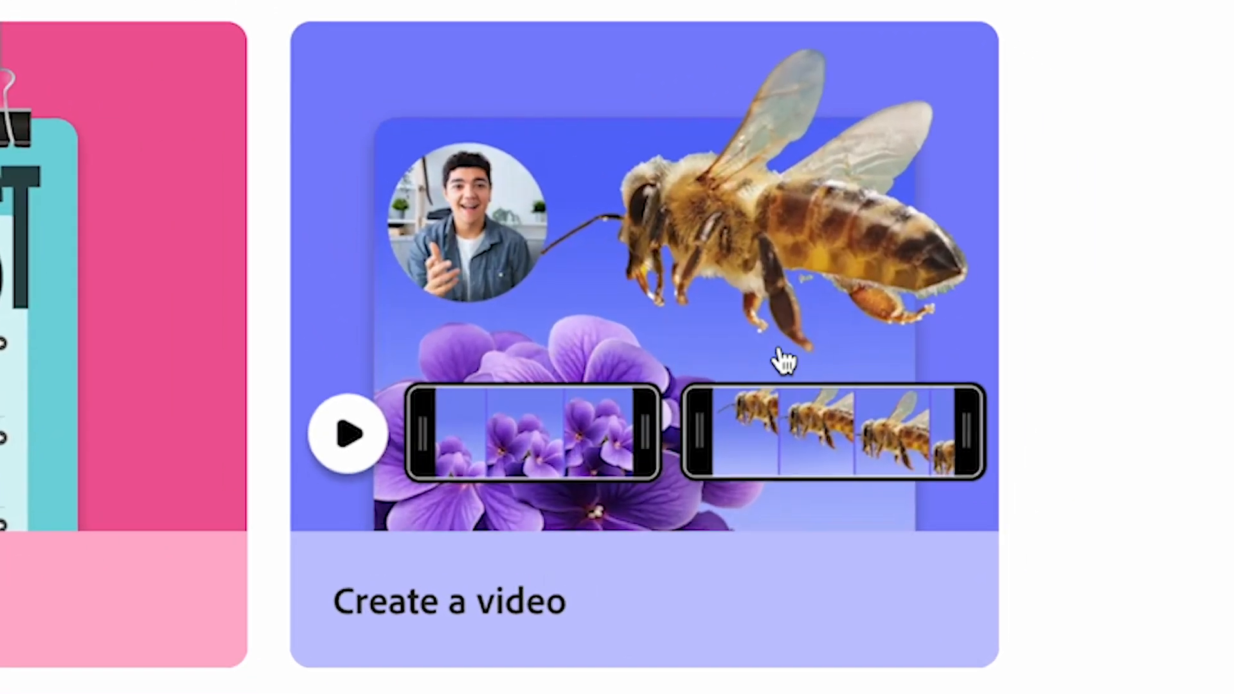
- Create a new video project and record a voiceover about 50 seconds long as its audio track
left_click(1056, 320)
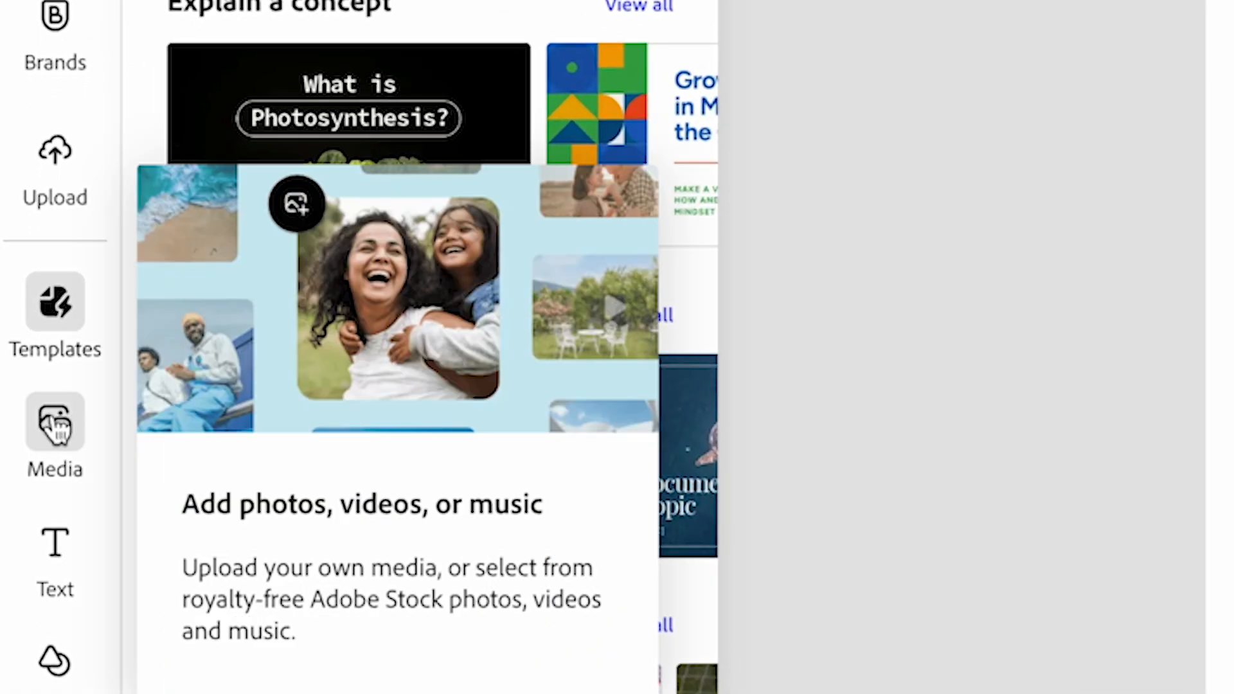
left_click(55, 424)
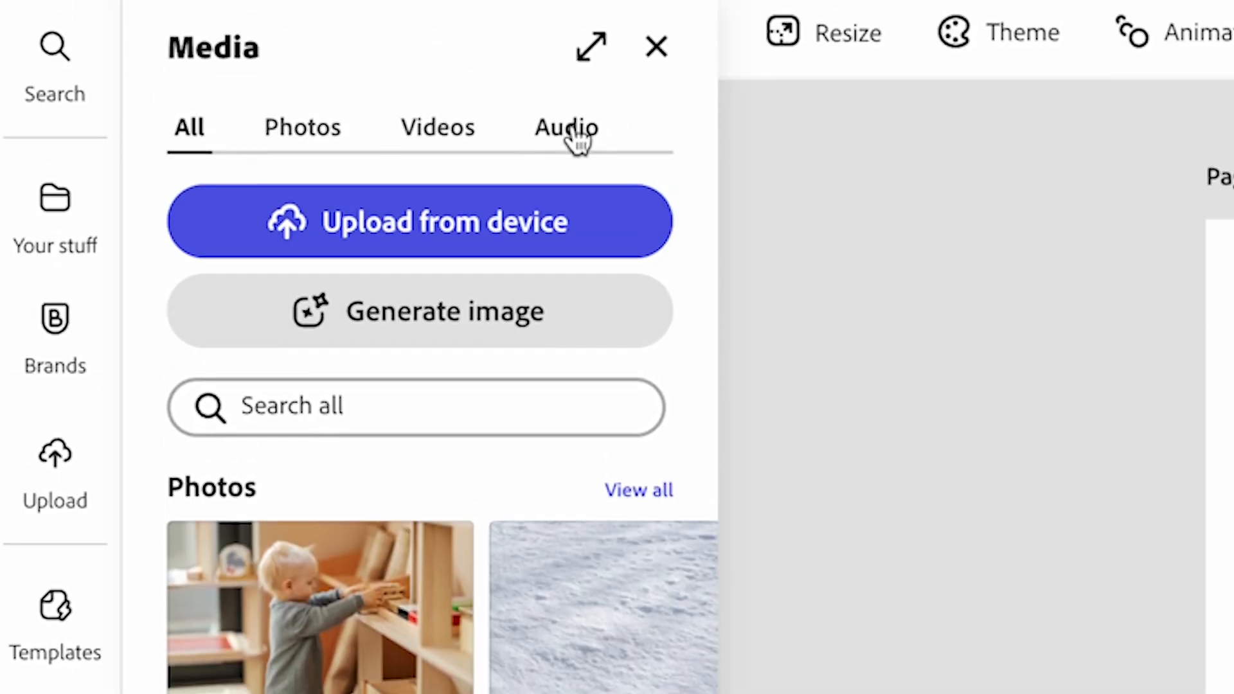
left_click(578, 142)
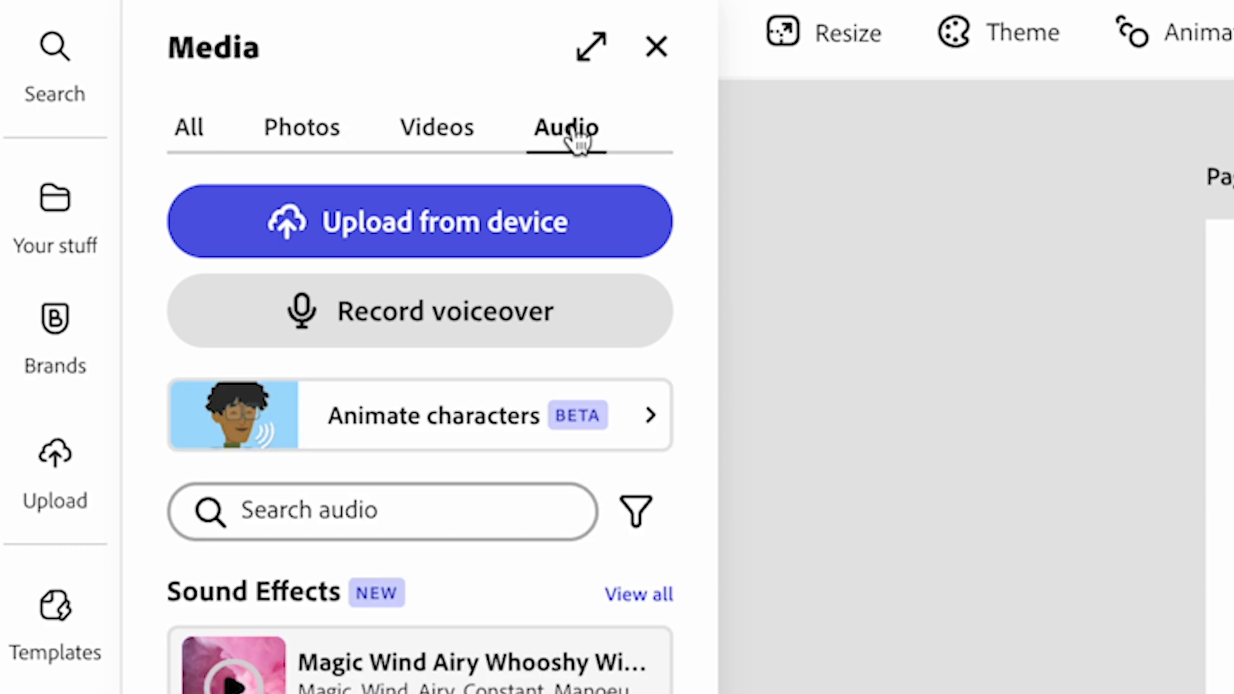
left_click(534, 324)
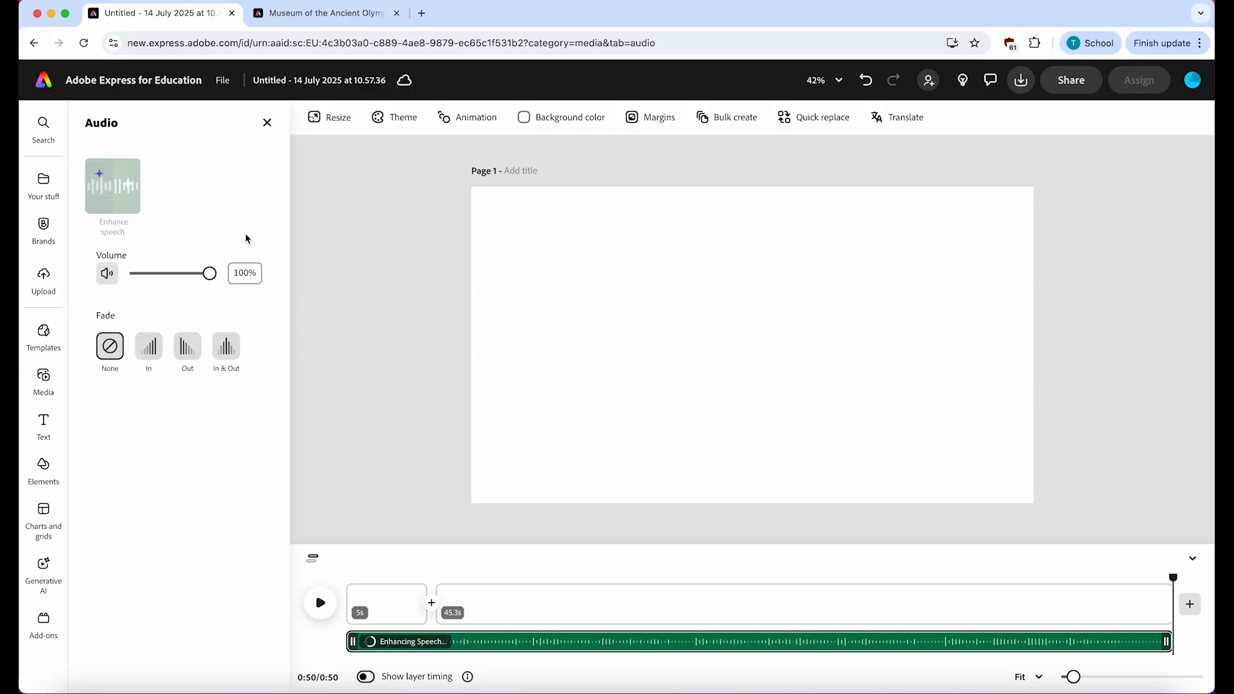
- Play back the start of the recorded voiceover and return the playhead to the beginning of the timeline
left_click(320, 602)
key("XF86AudioRaiseVolume")
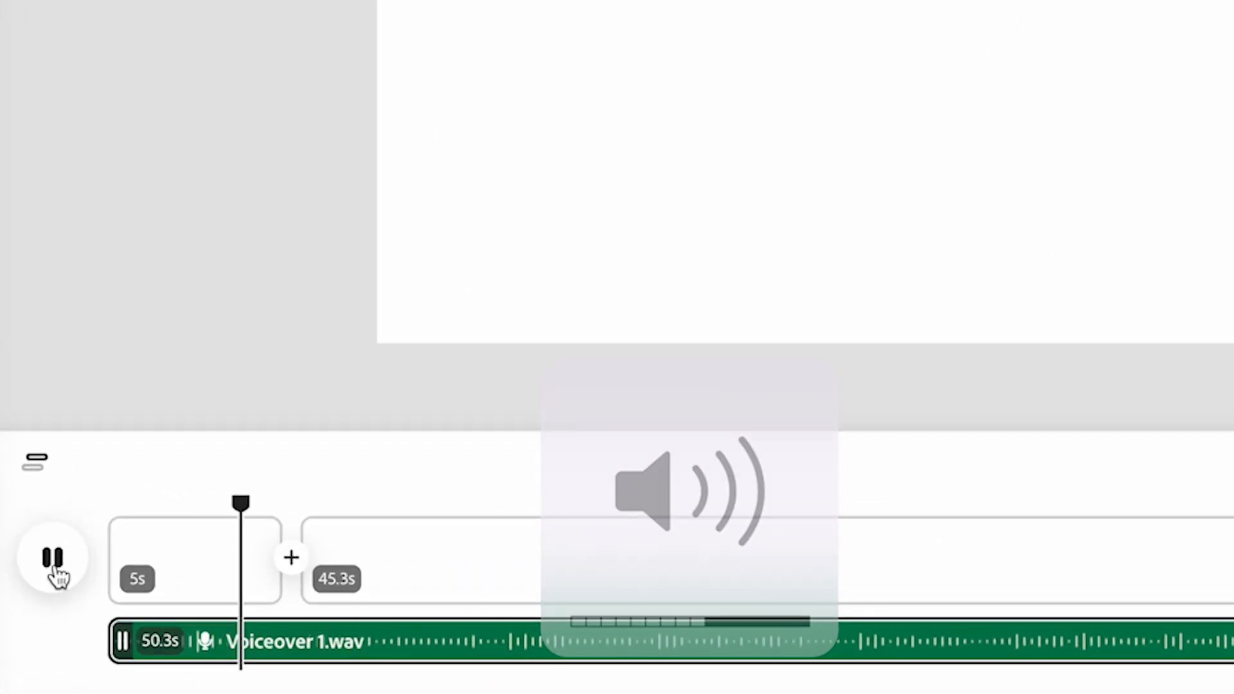
left_click(56, 569)
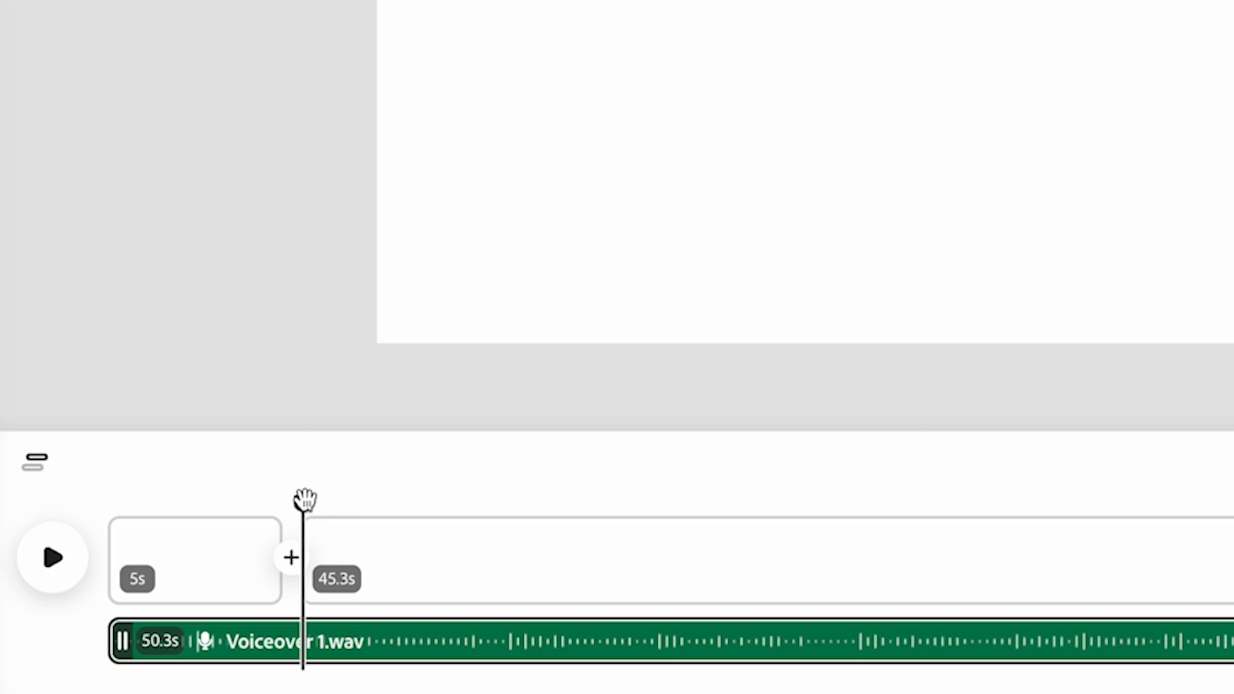
left_click_drag(305, 499, 85, 508)
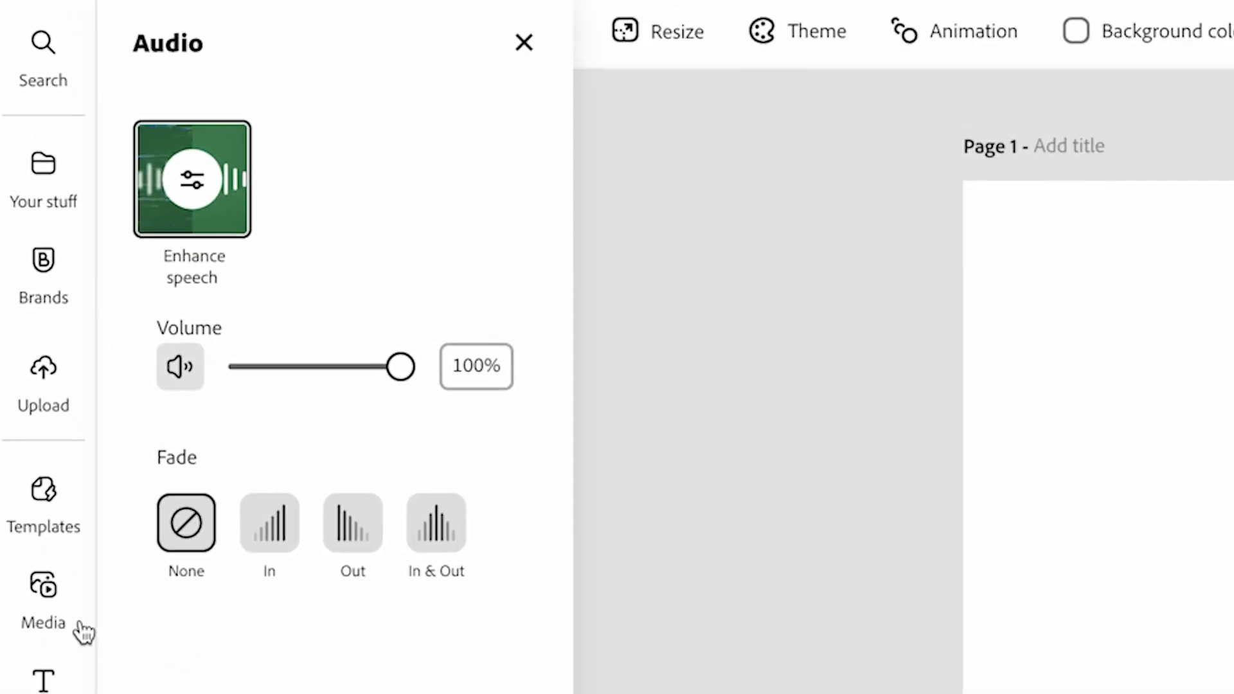
- Search the stock videos for "white hall" and add the 20-second bright white corridor clip to the first scene
left_click(52, 614)
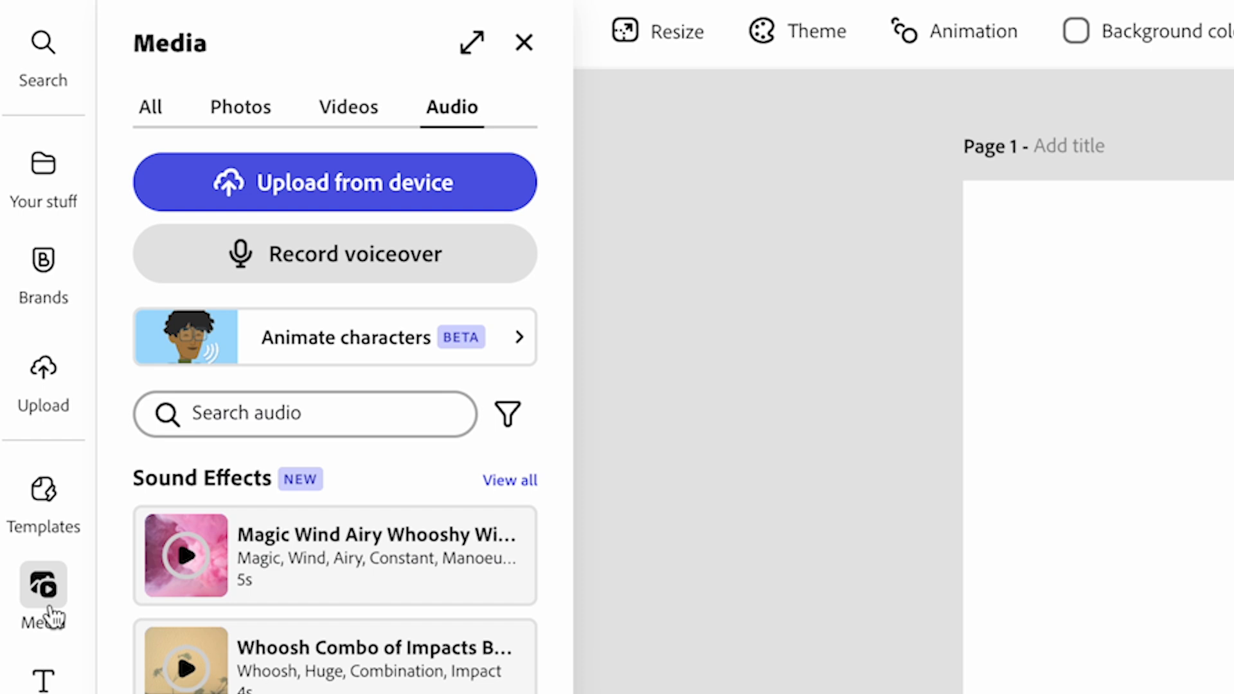
left_click(366, 120)
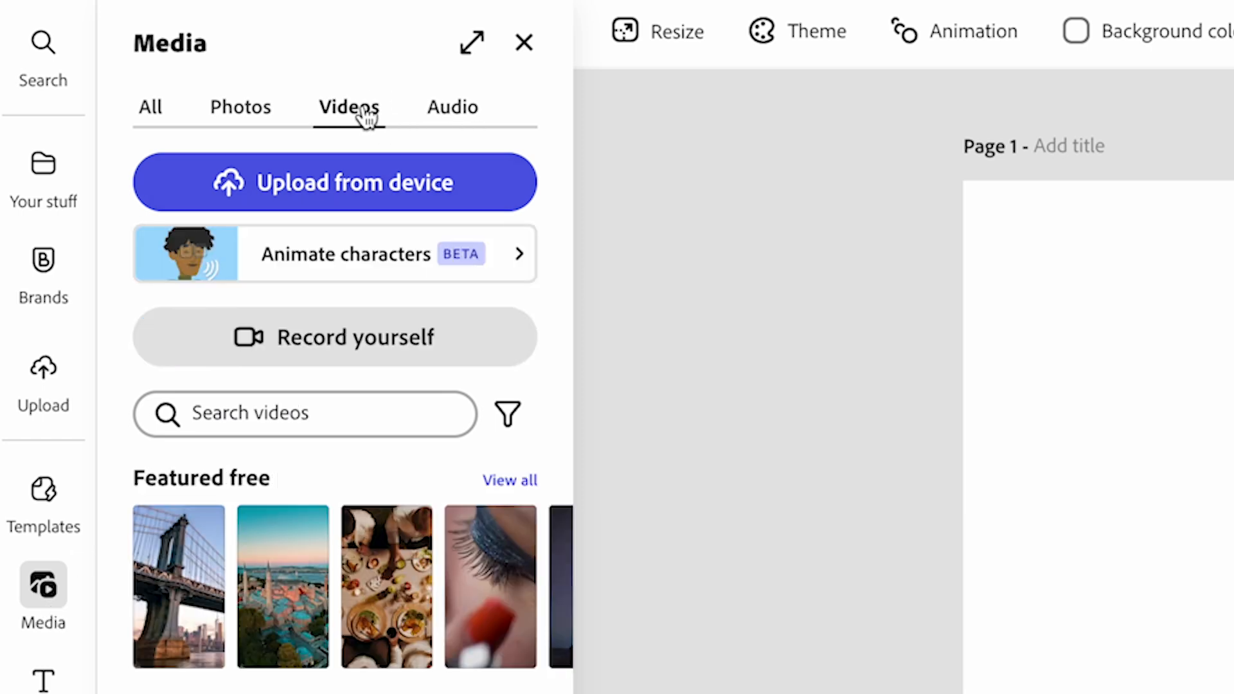
left_click(302, 413)
type("white hall")
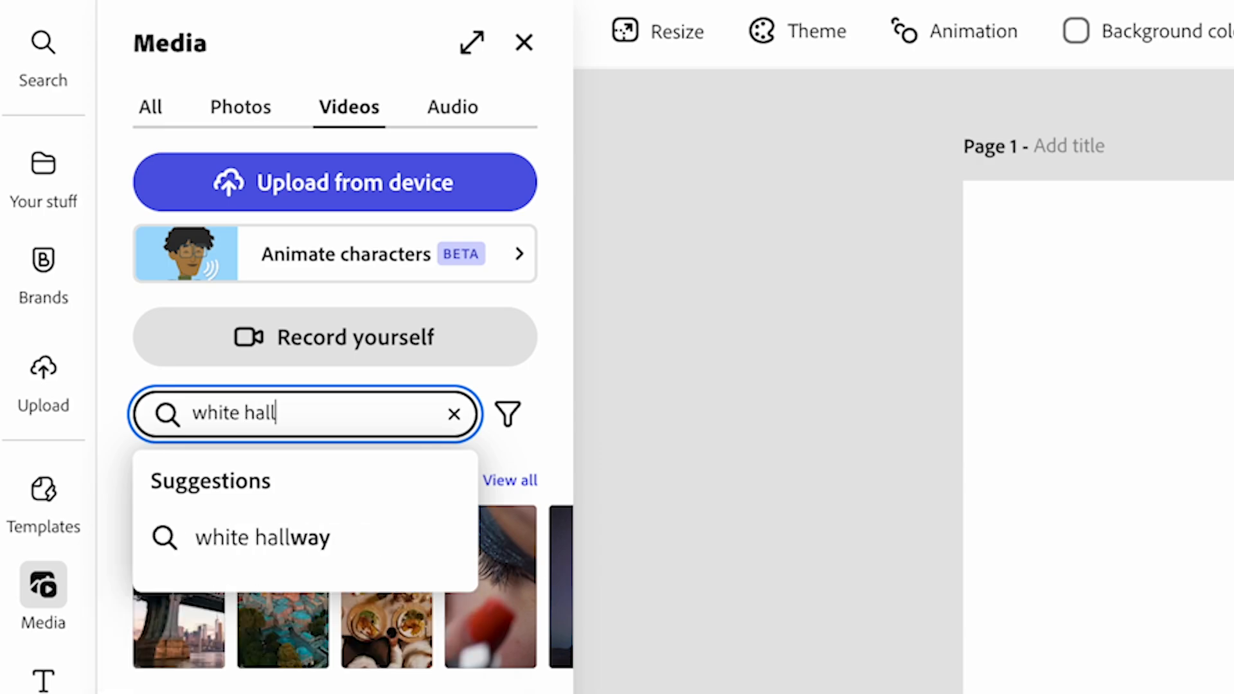
key("Return")
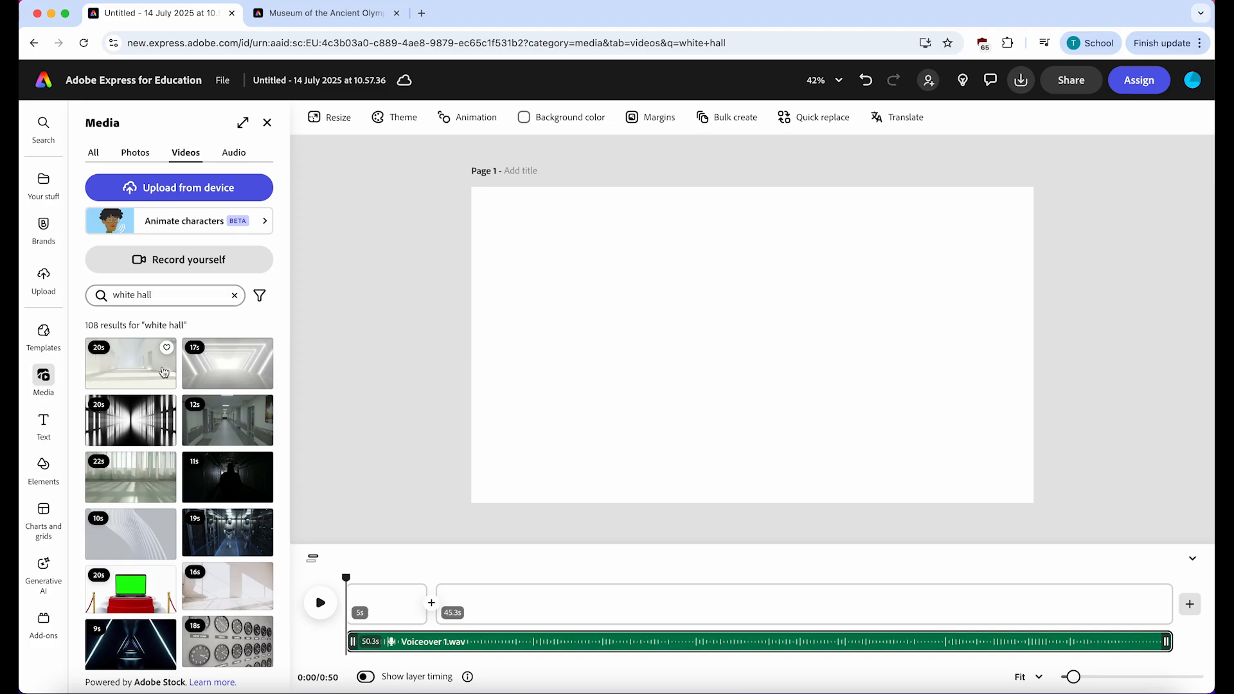
left_click(131, 370)
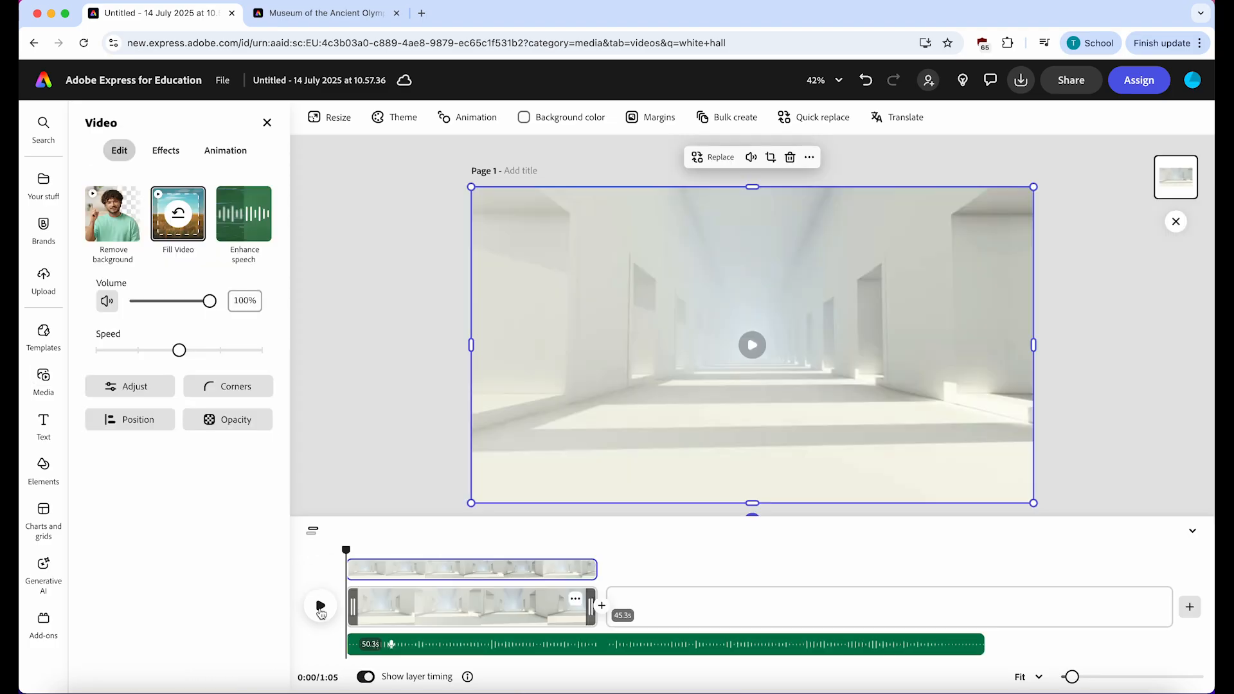
- Preview the corridor clip against the voiceover and trim the first scene to about 5.9 seconds
left_click(321, 606)
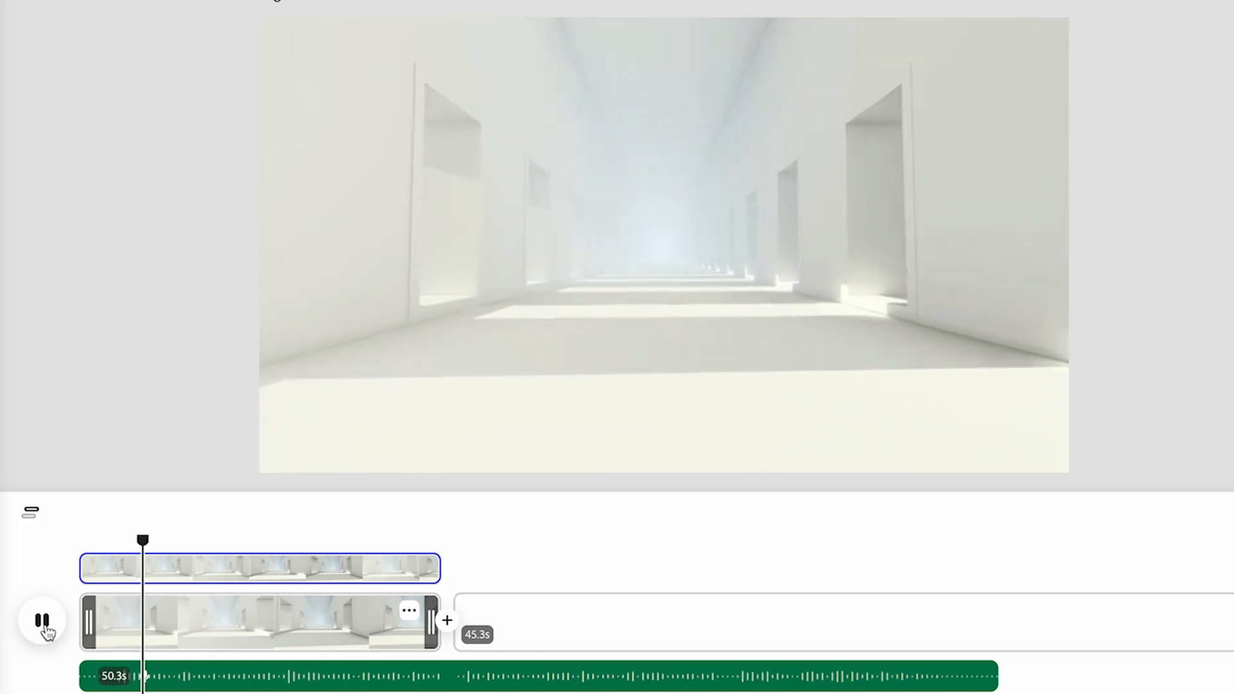
left_click(42, 622)
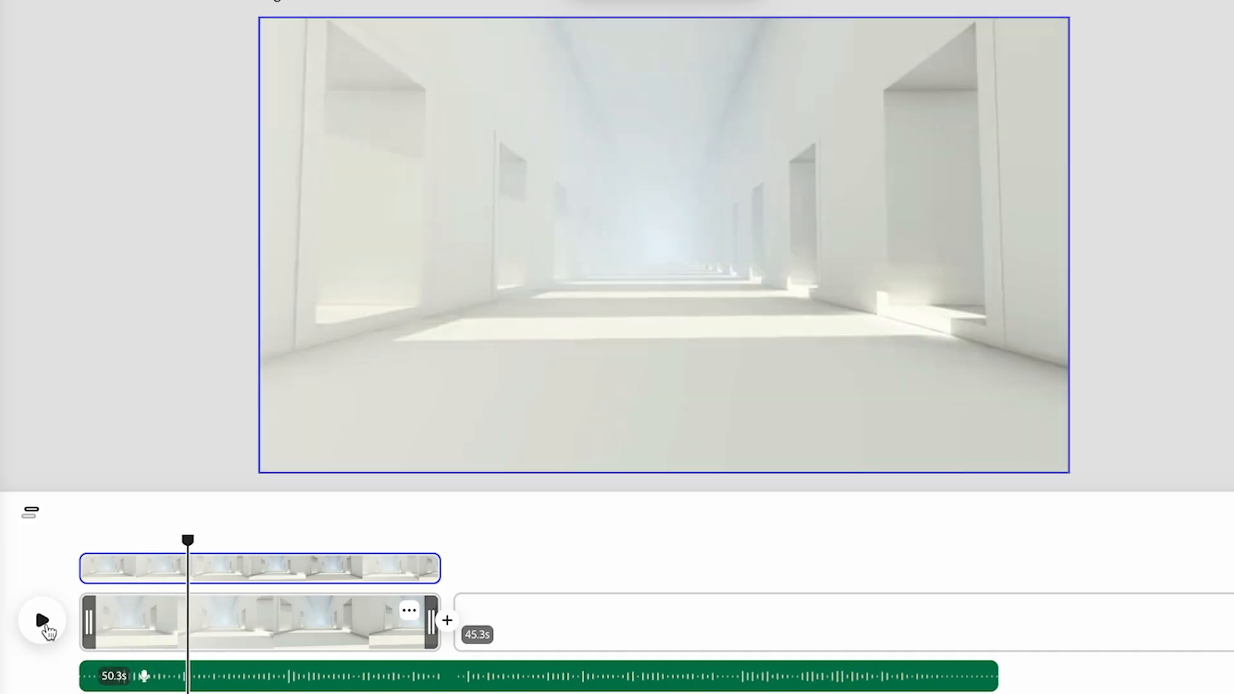
mouse_move(188, 538)
left_mouse_down()
mouse_move(79, 542)
mouse_move(180, 540)
left_mouse_up()
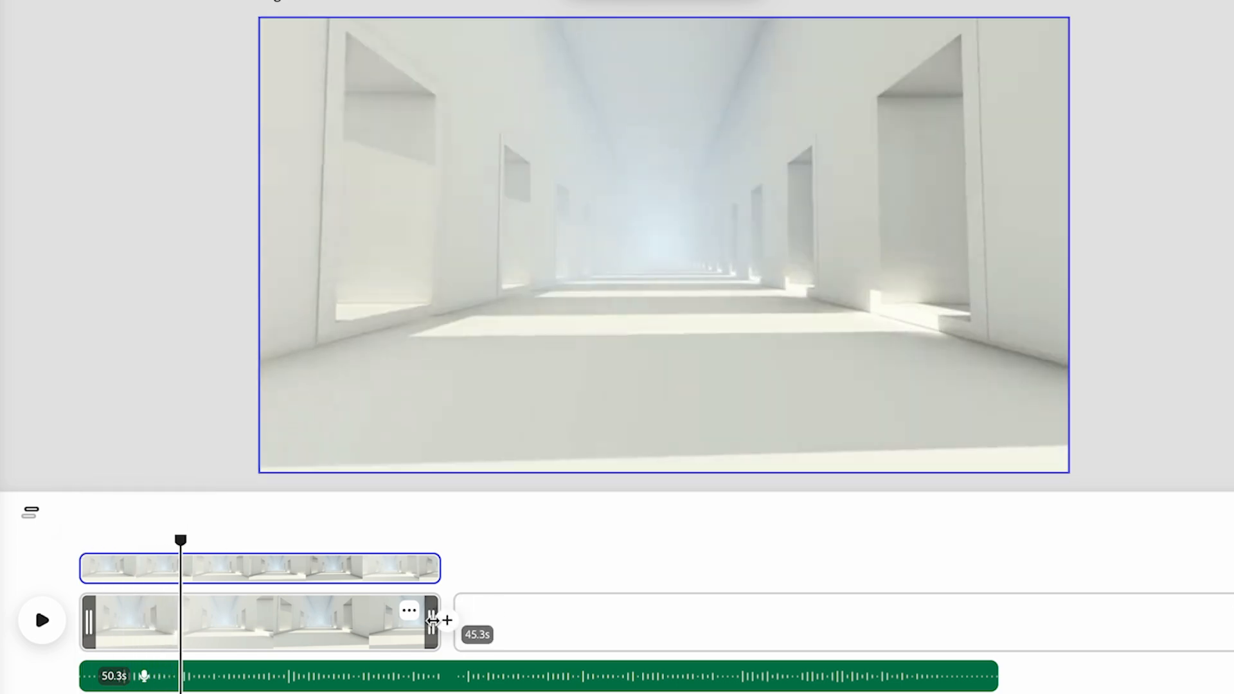
left_click_drag(431, 620, 181, 632)
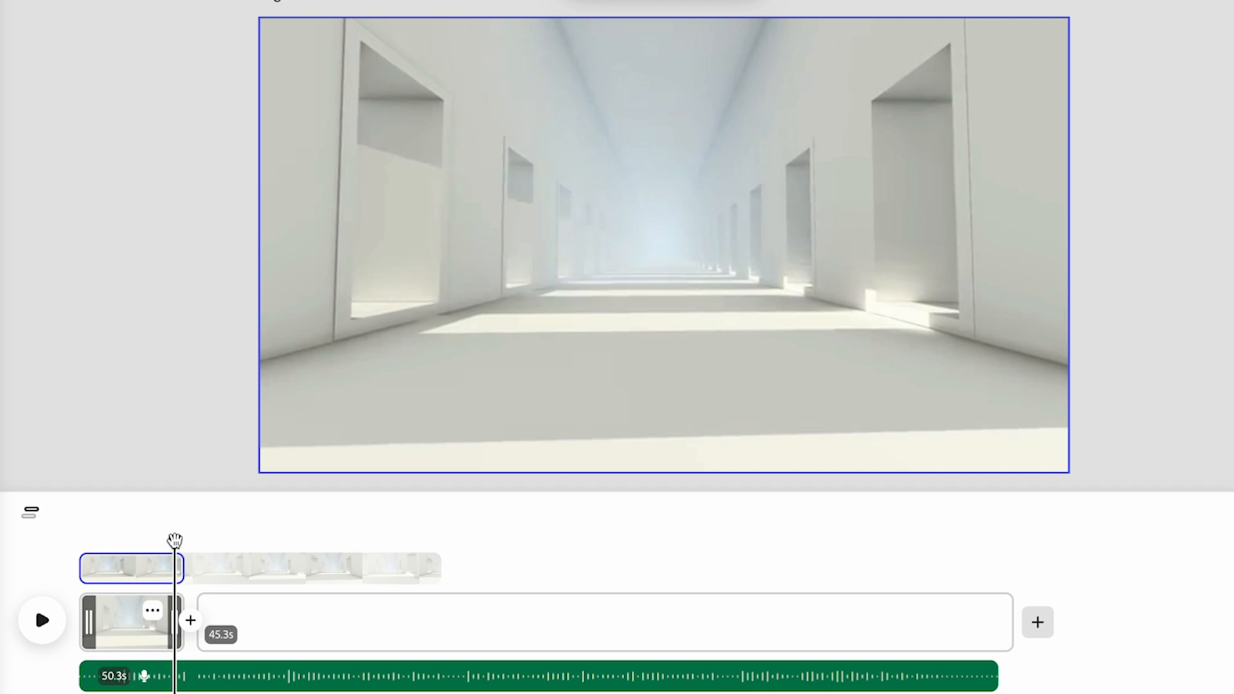
left_click_drag(175, 539, 207, 540)
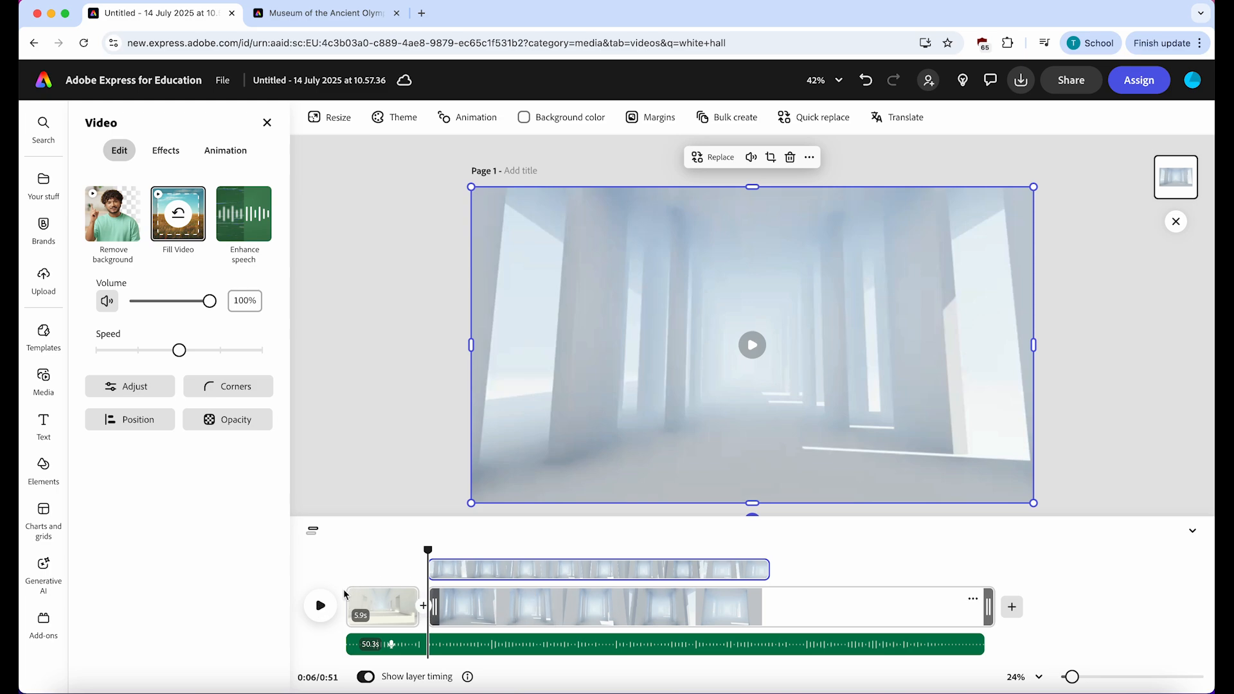
- Play the second hall clip with the voiceover, trim its scene to about 14.7 seconds, and return to the start
left_click(324, 607)
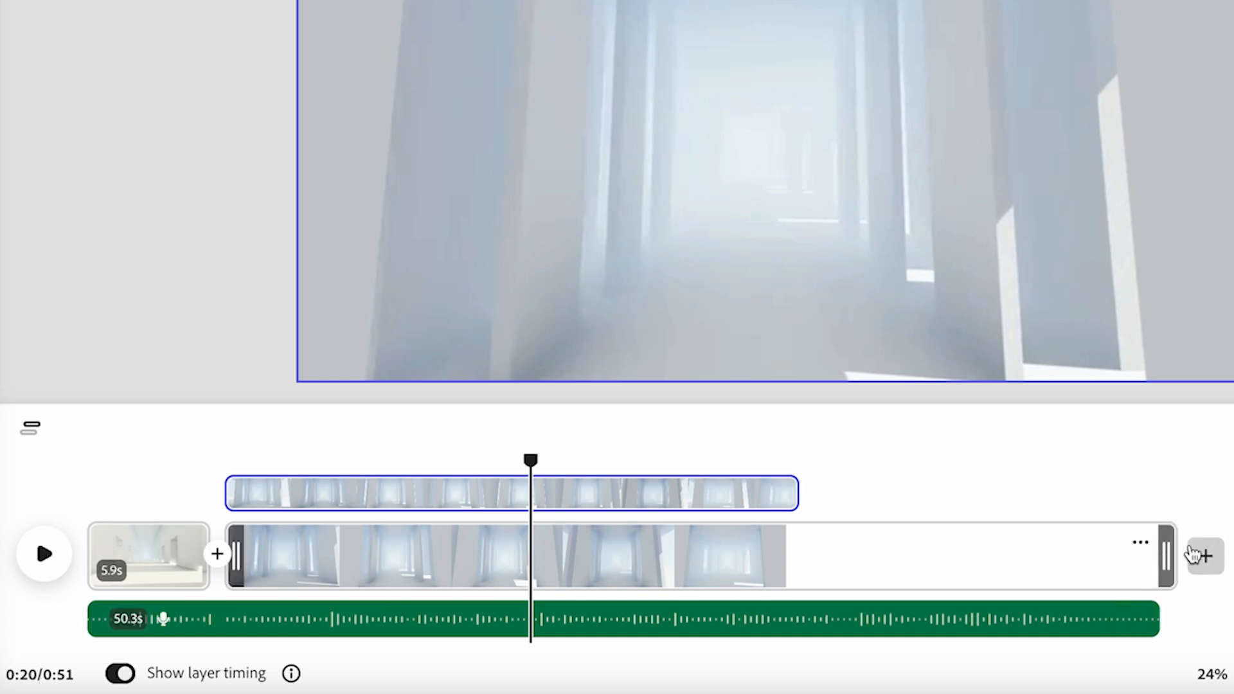
left_click_drag(1166, 557, 524, 554)
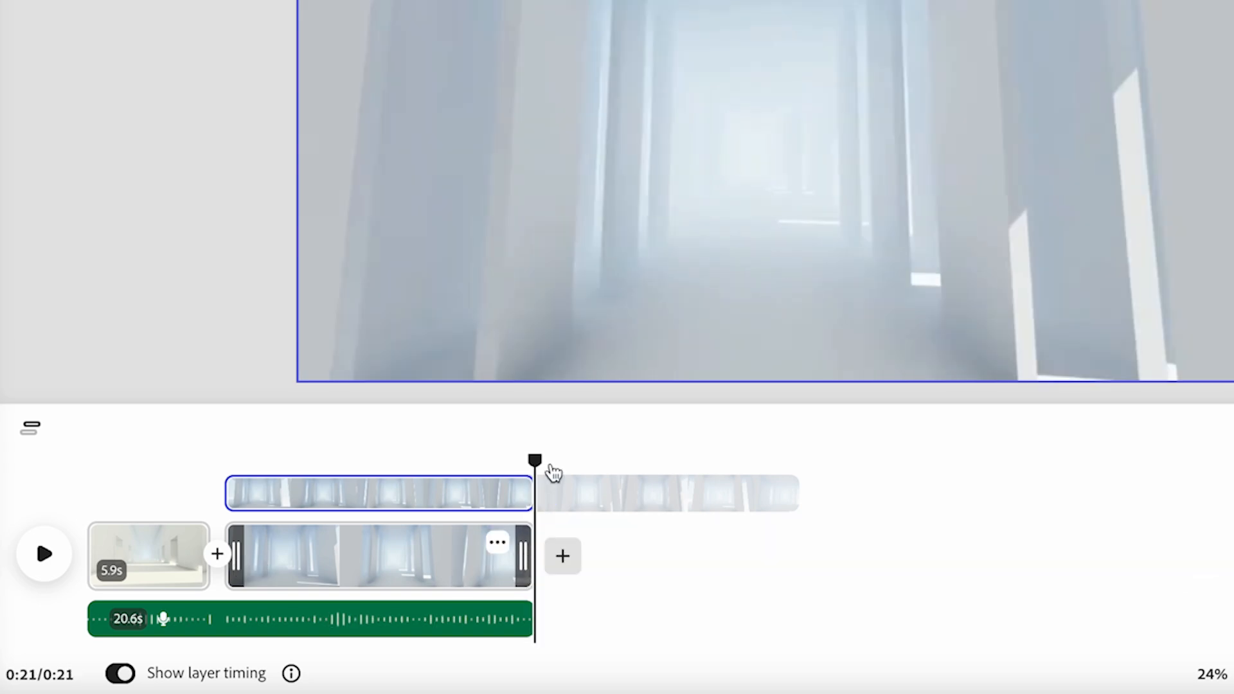
left_click_drag(534, 459, 86, 461)
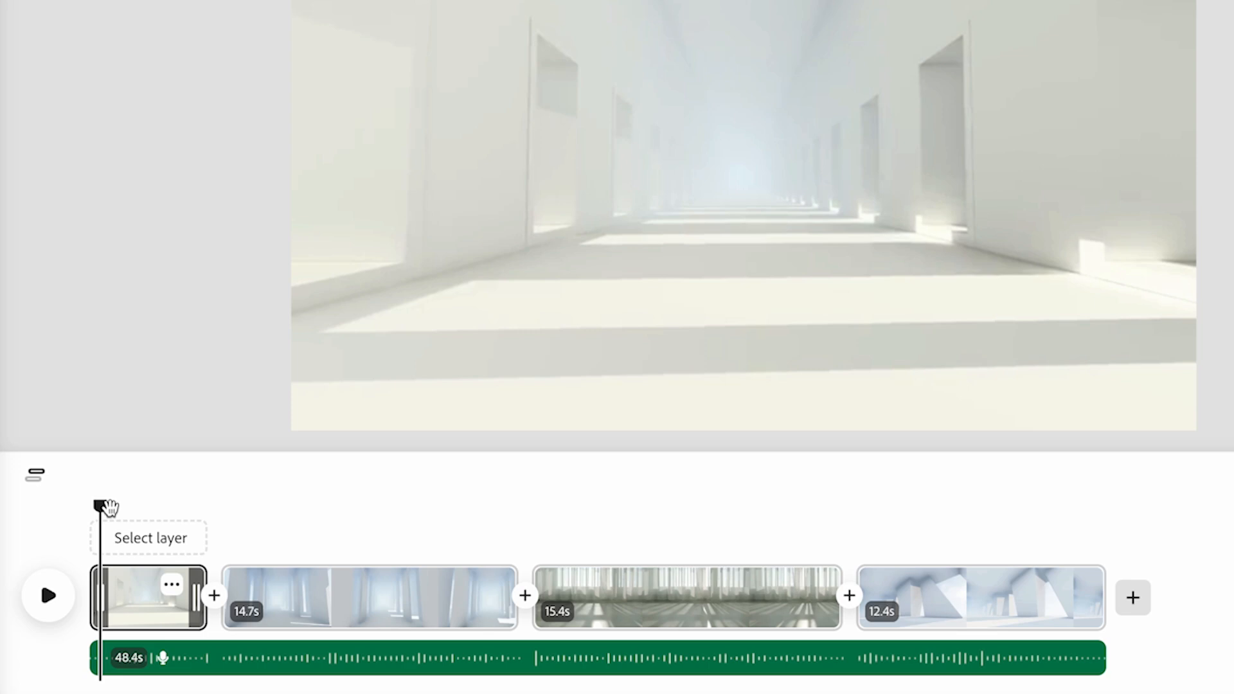
left_click_drag(108, 508, 52, 588)
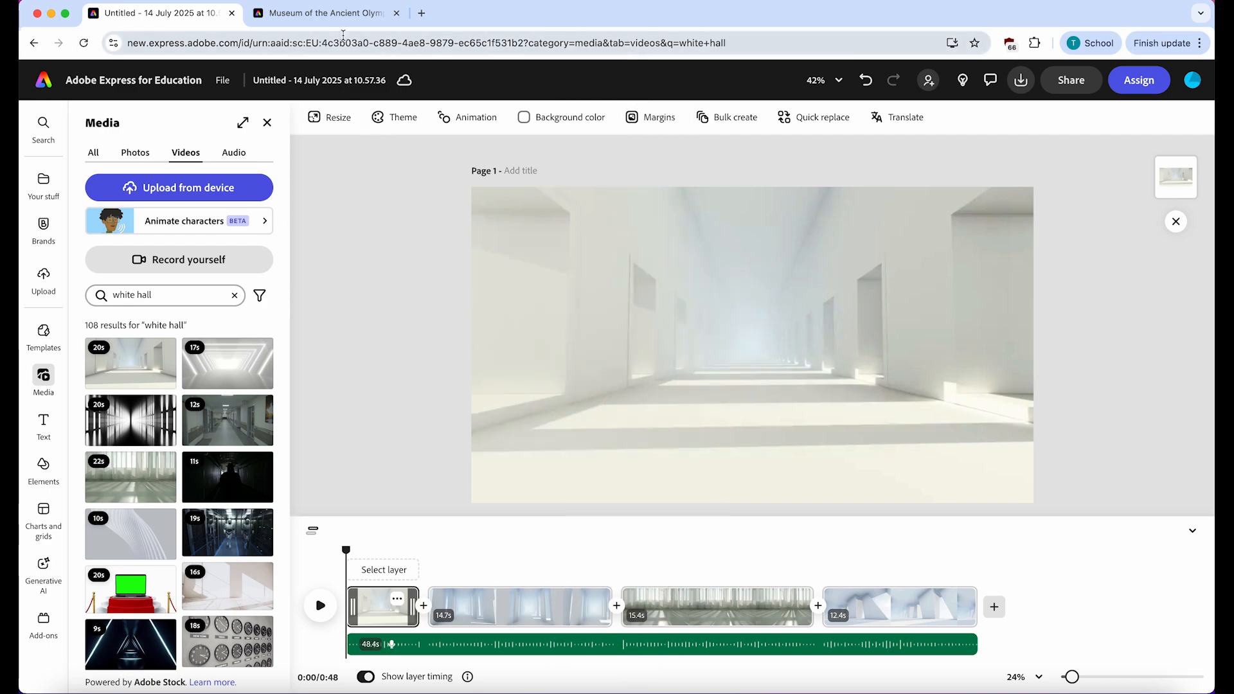
- Switch to the Museum of the Ancient Olympics web page and copy the enlarged image of the amphora with four runners
left_click(321, 13)
scroll(525, 295, "down", 10)
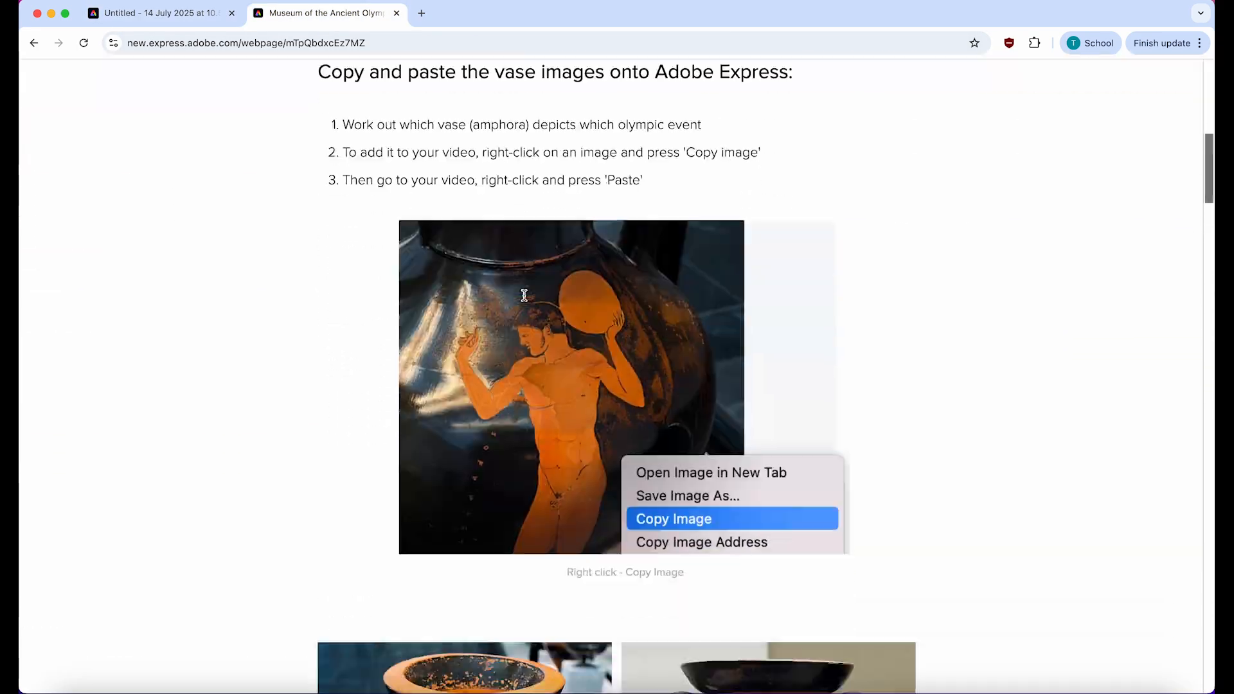
scroll(525, 295, "up", 2)
scroll(525, 295, "down", 8)
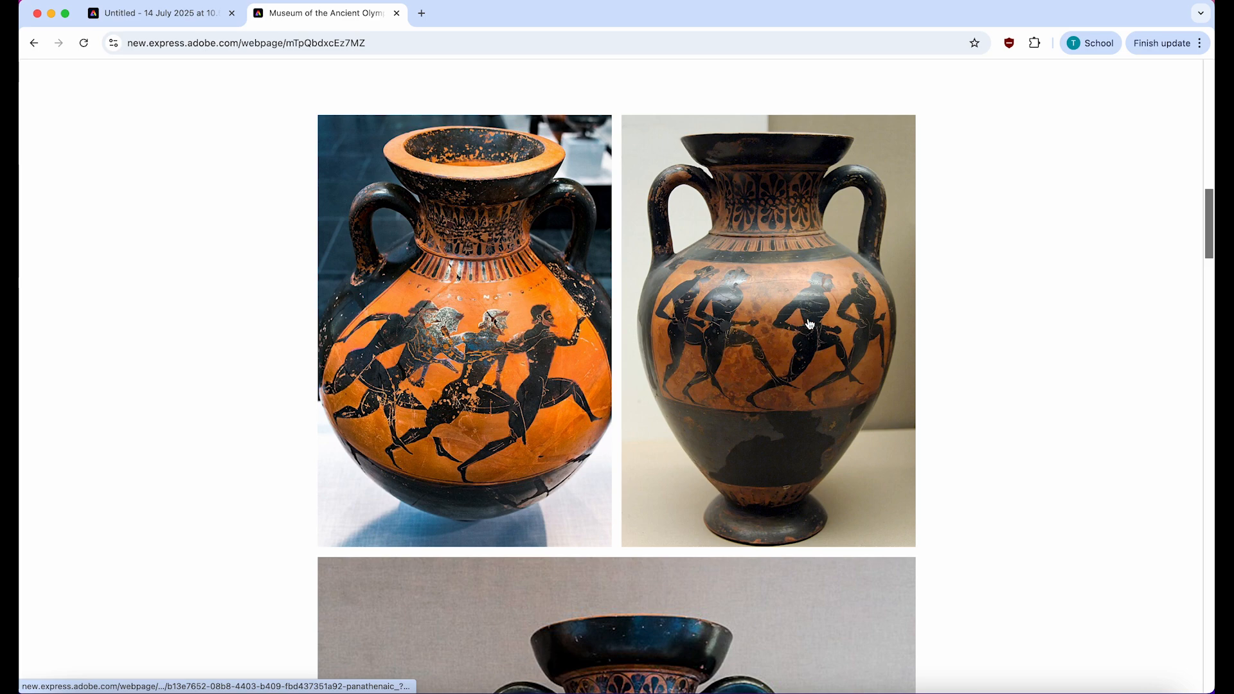
left_click(819, 337)
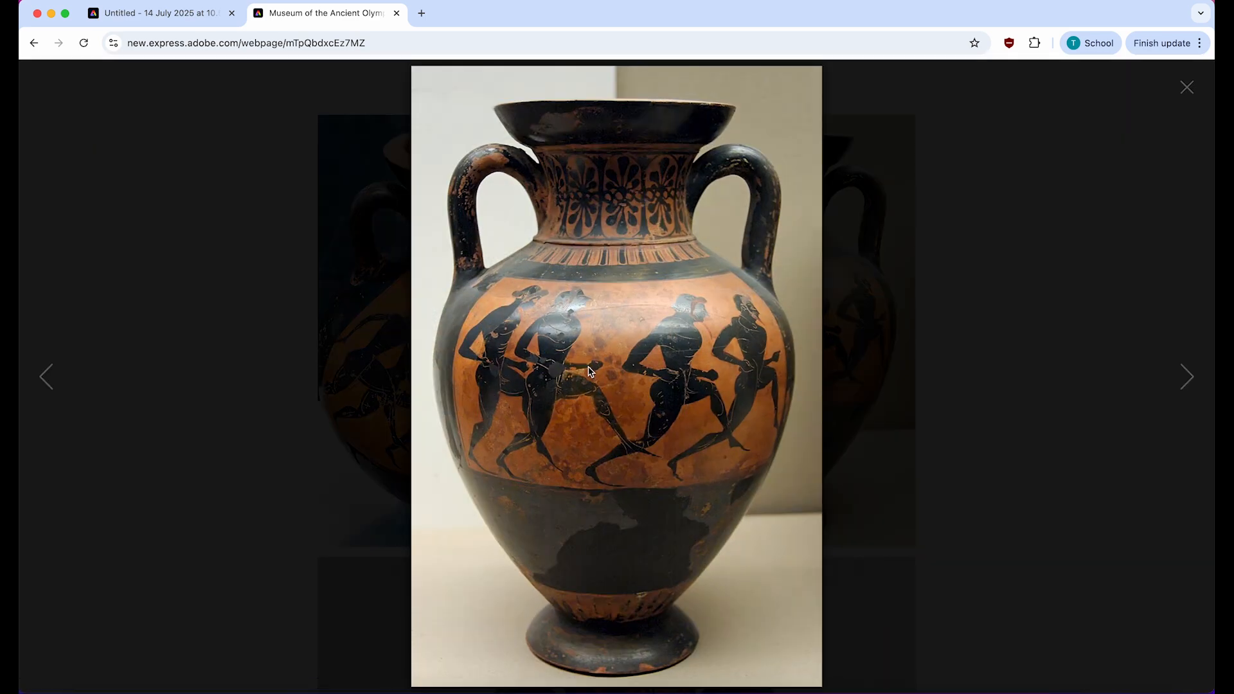
right_click(612, 332)
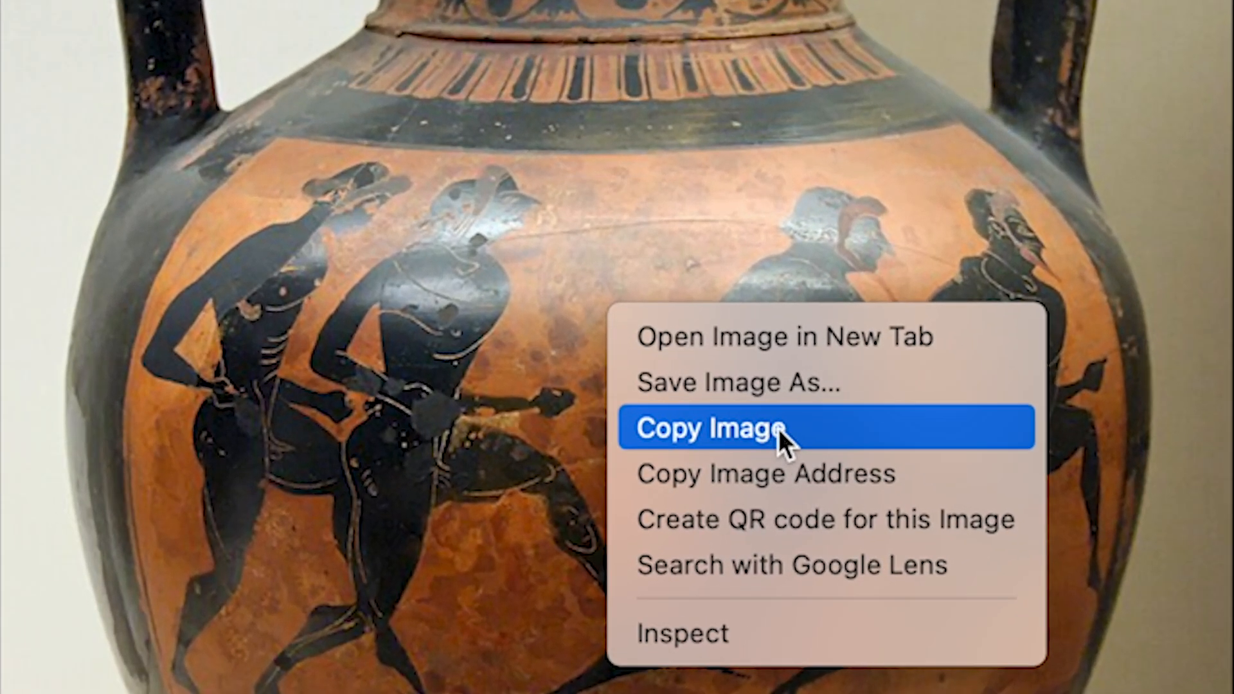
left_click(745, 426)
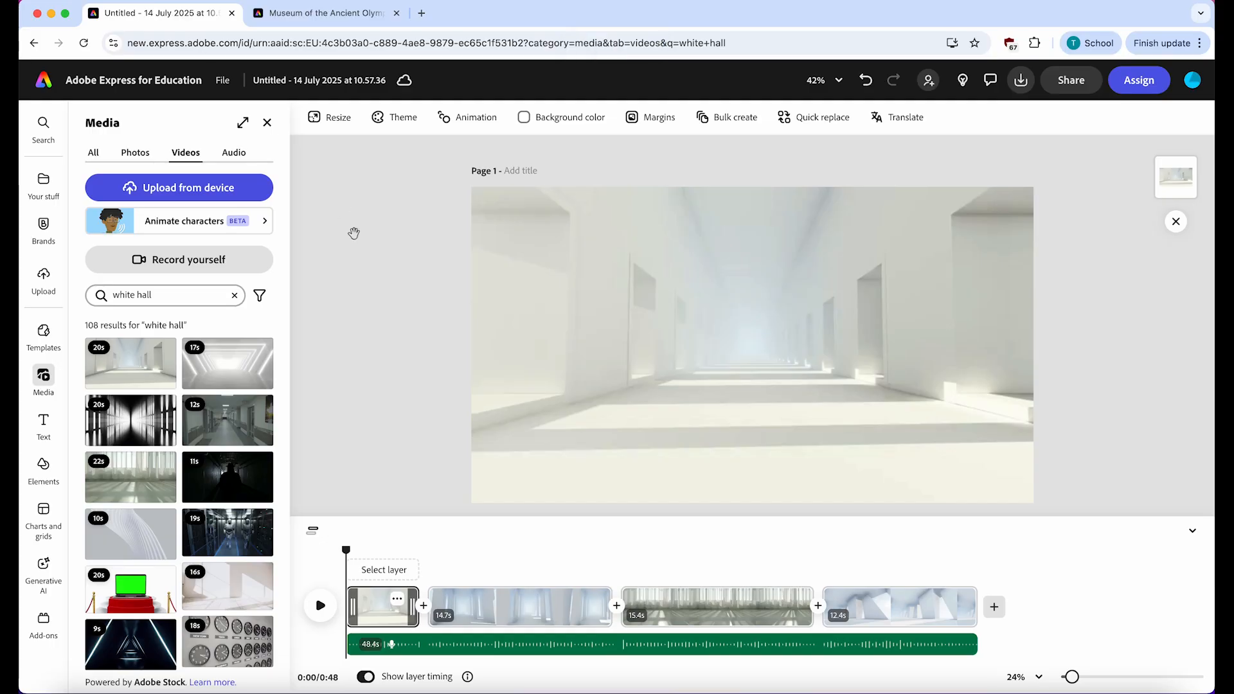
- Paste the copied vase image into the second scene of the video and remove the image's background
left_click_drag(347, 549, 435, 554)
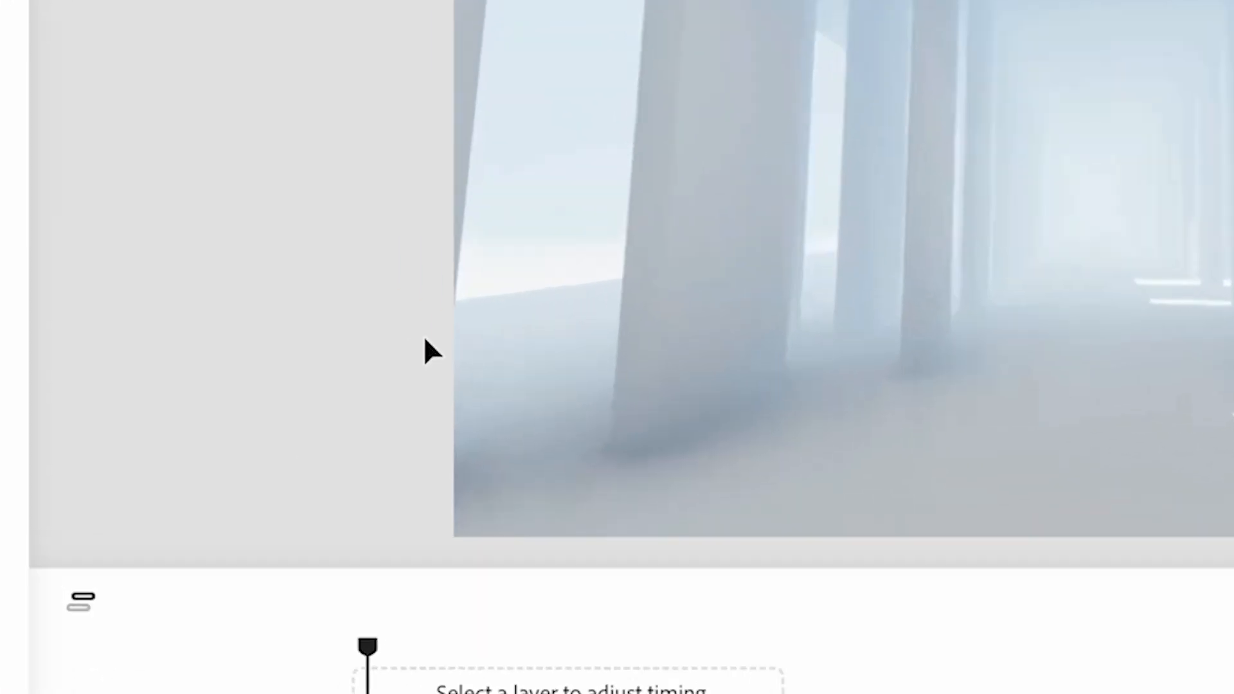
right_click(459, 411)
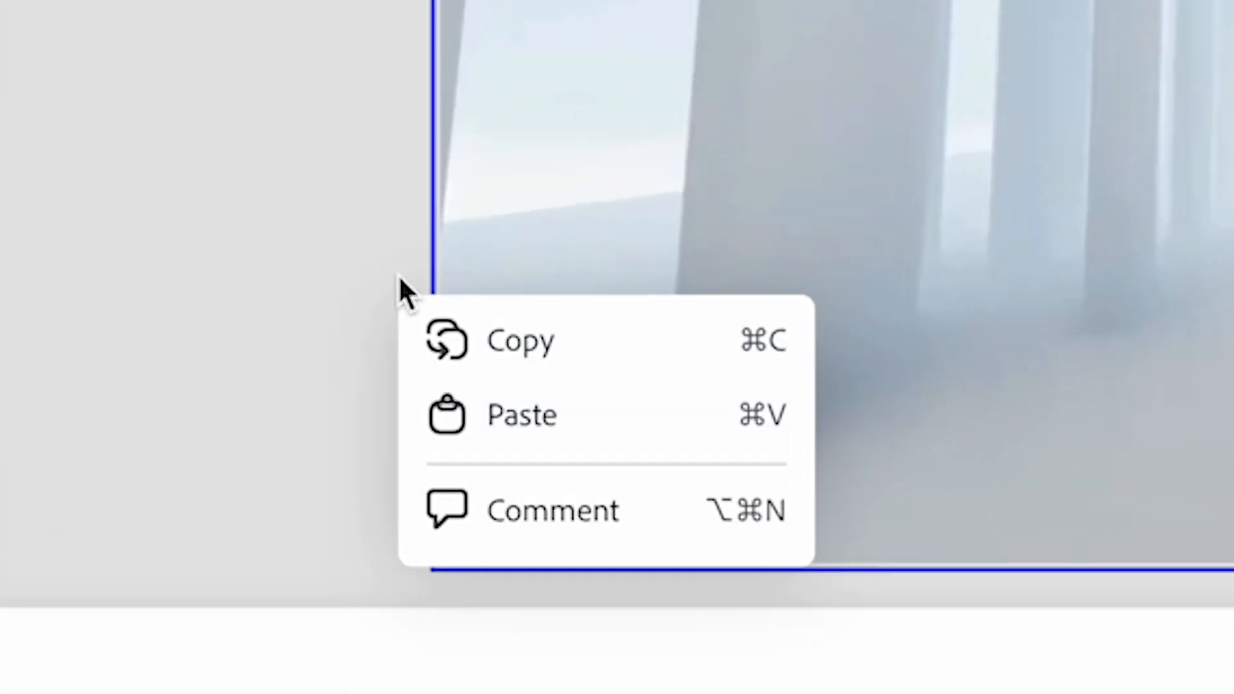
left_click(534, 425)
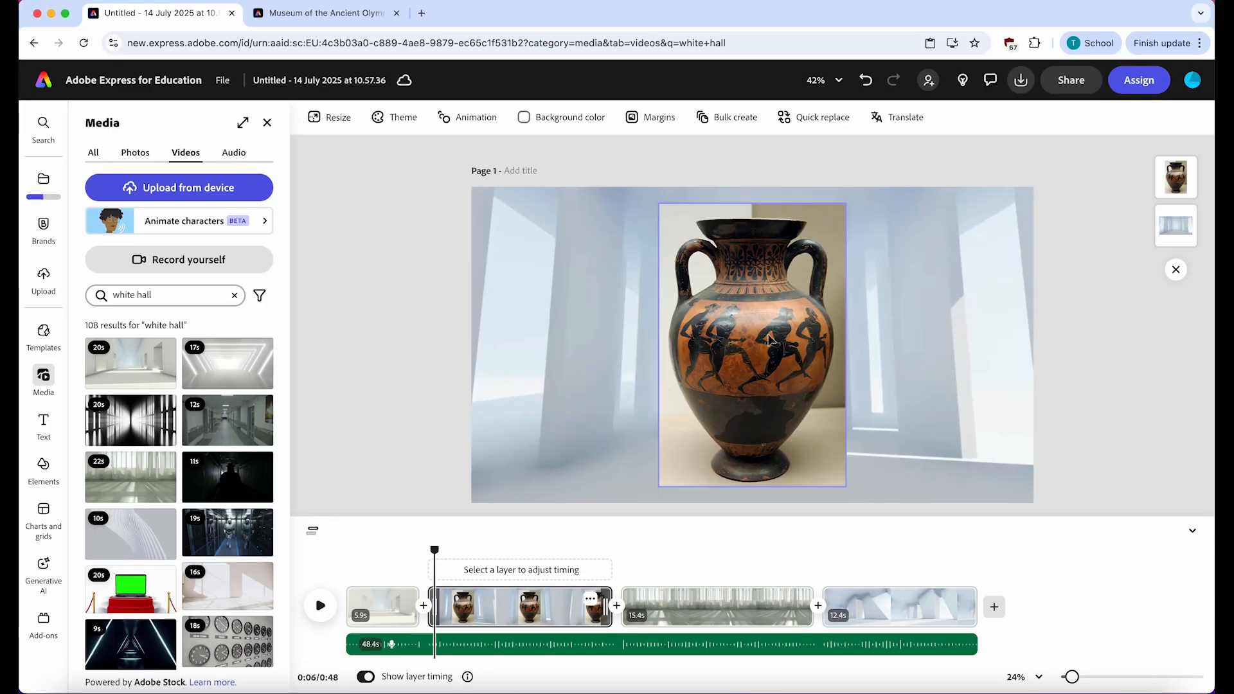
left_click(792, 345)
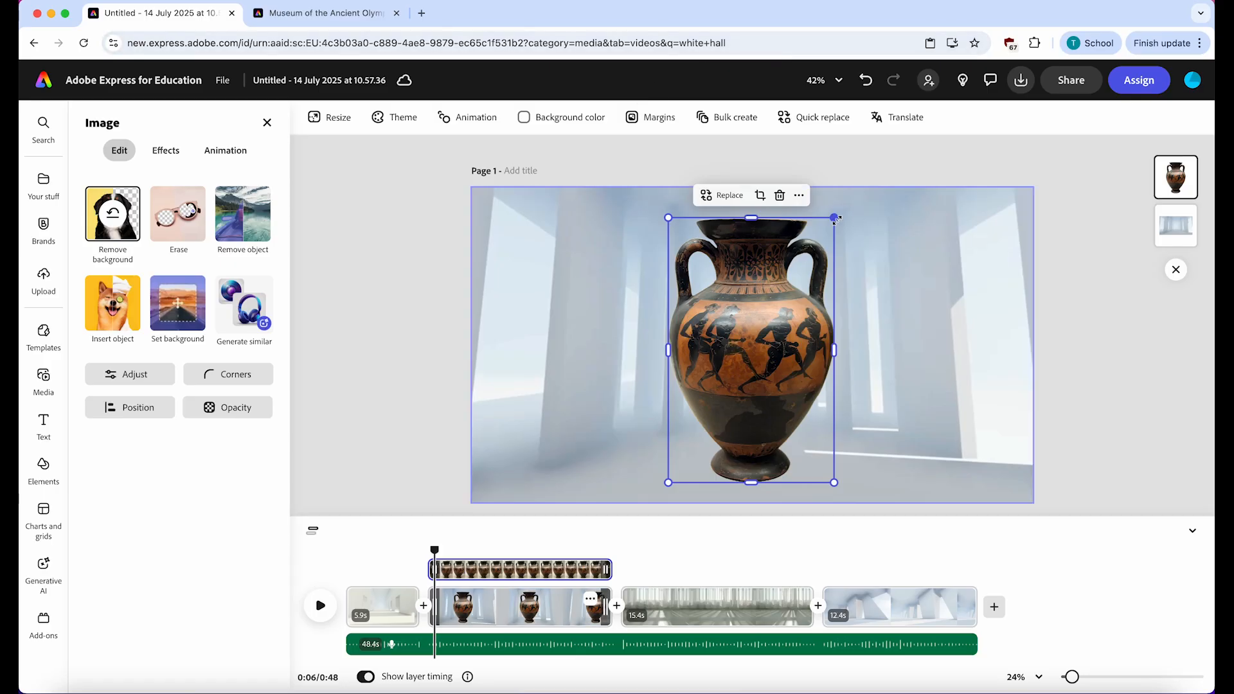
- Enlarge the vase beyond the canvas height and place it left of centre so the painted runners fill the frame
left_click_drag(835, 218, 1057, 119)
left_click_drag(765, 292, 577, 412)
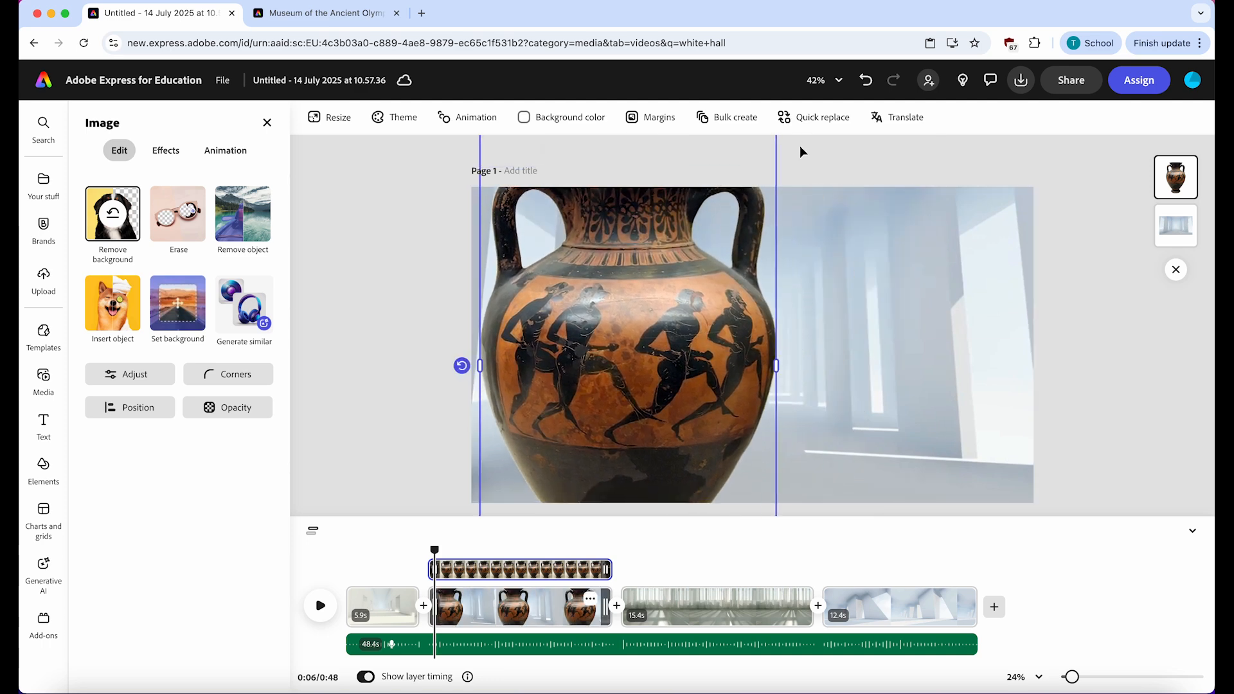
left_click_drag(662, 360, 700, 317)
left_click(399, 359)
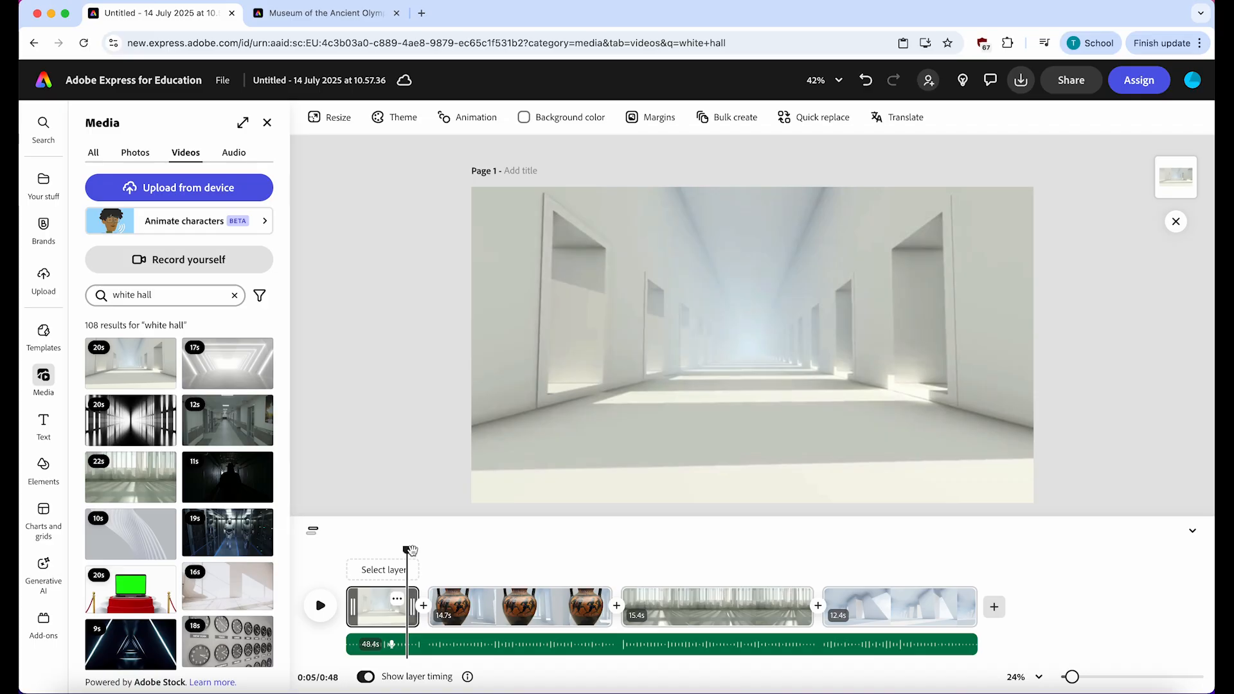
- Apply the Blur entrance animation to the vase in the second scene and play it back from just before that scene
left_click_drag(411, 550, 429, 551)
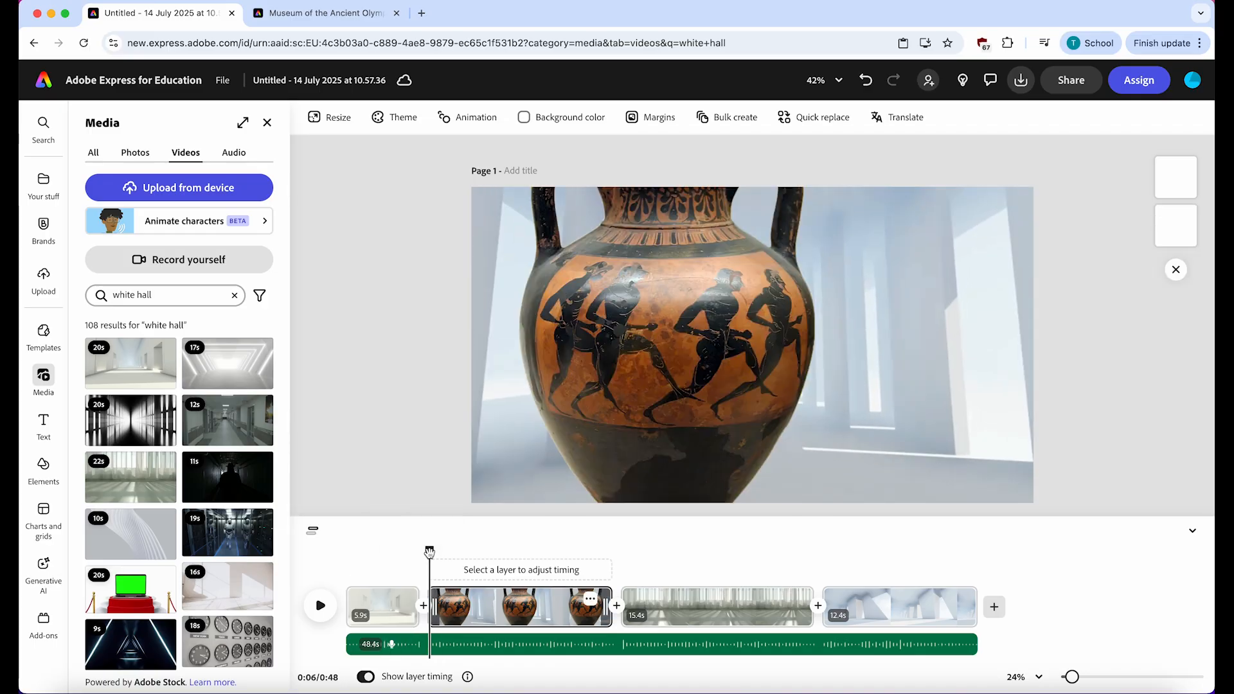
left_click(642, 428)
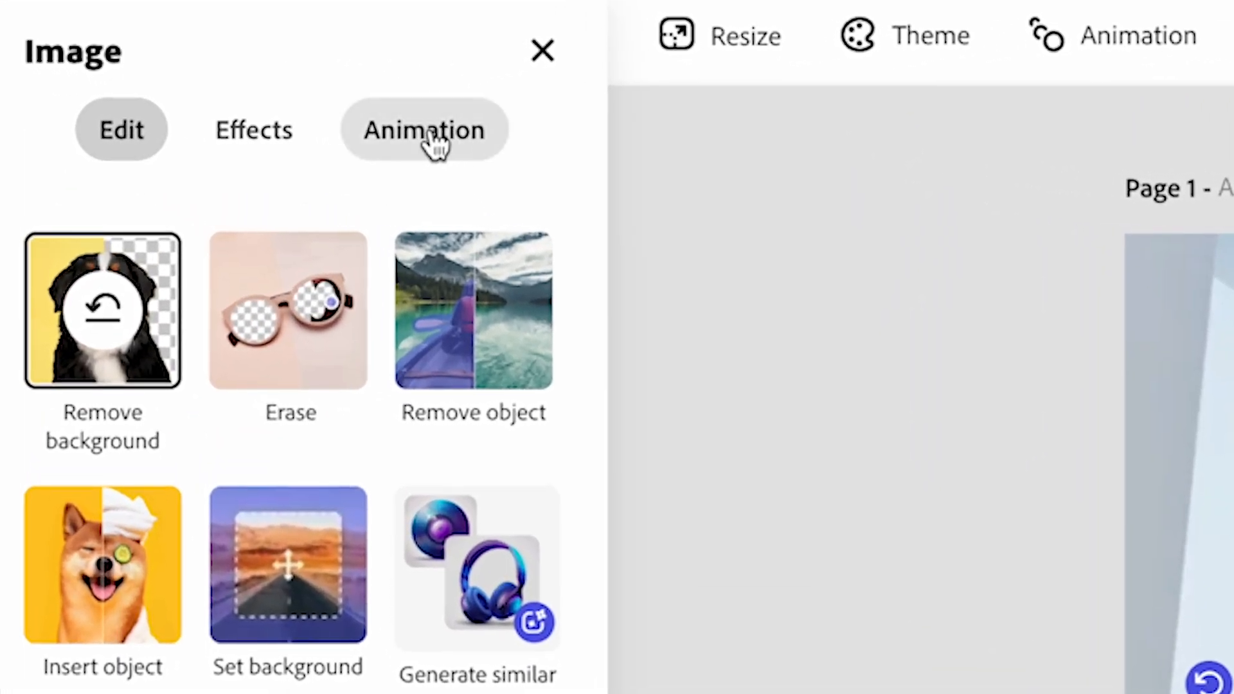
left_click(431, 135)
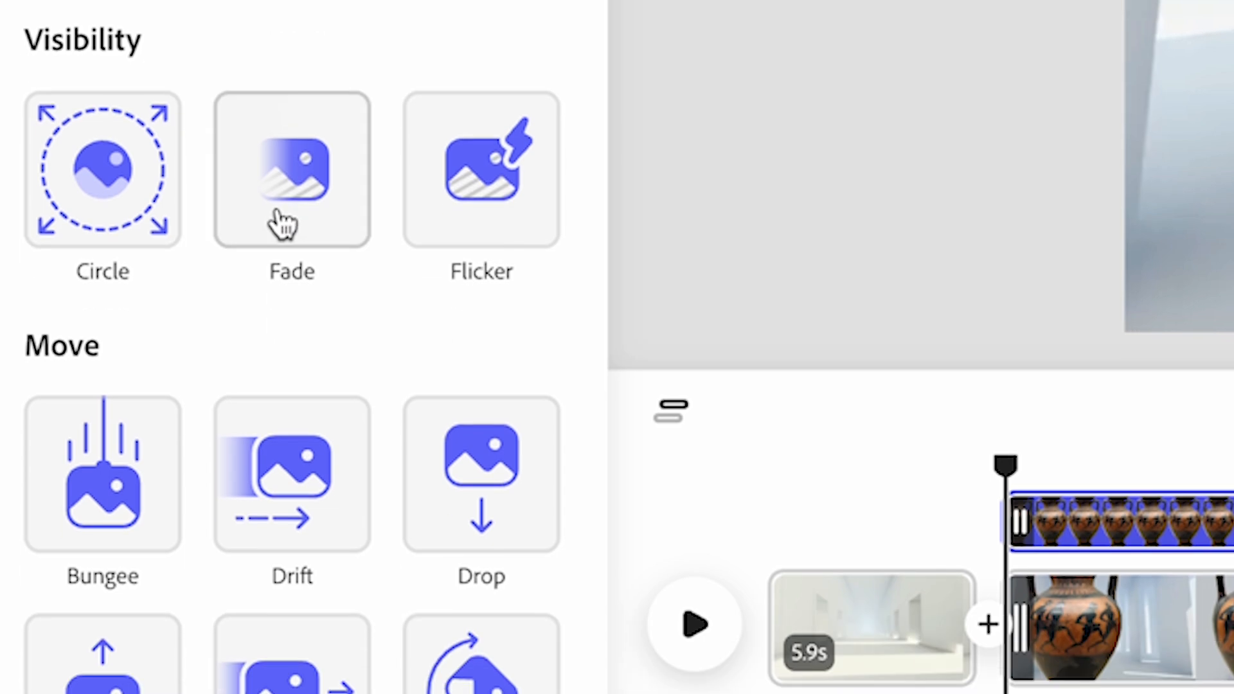
scroll(518, 220, "down", 8)
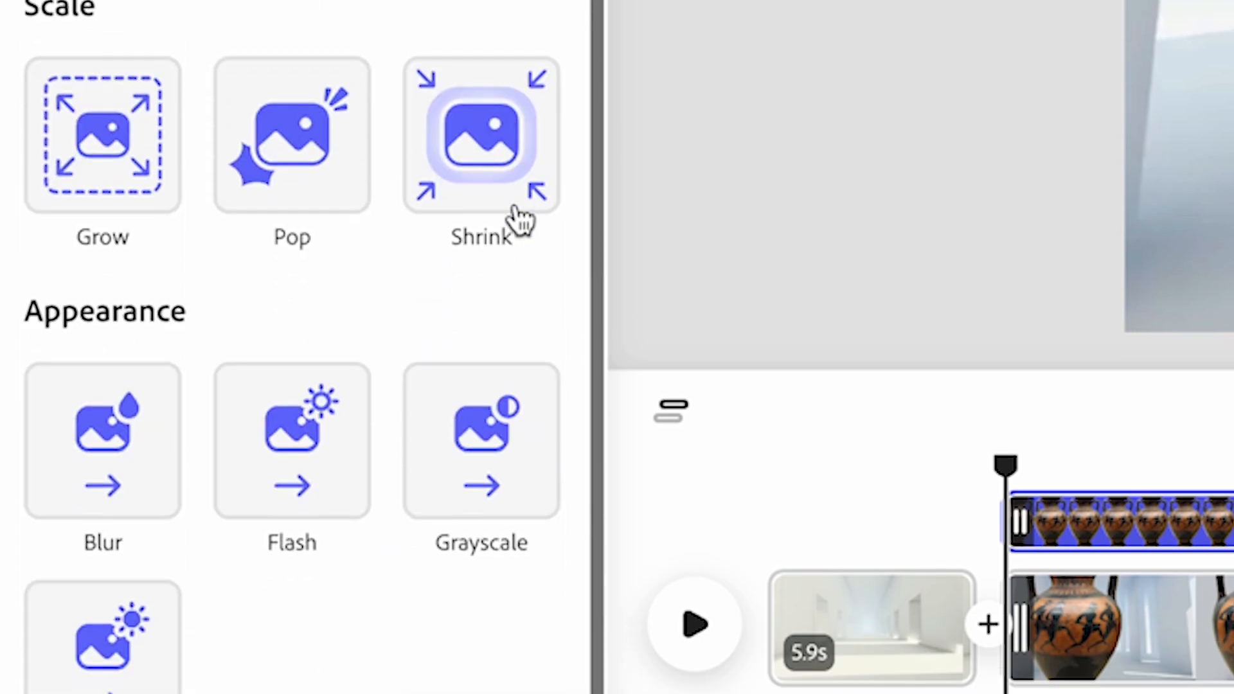
left_click(93, 469)
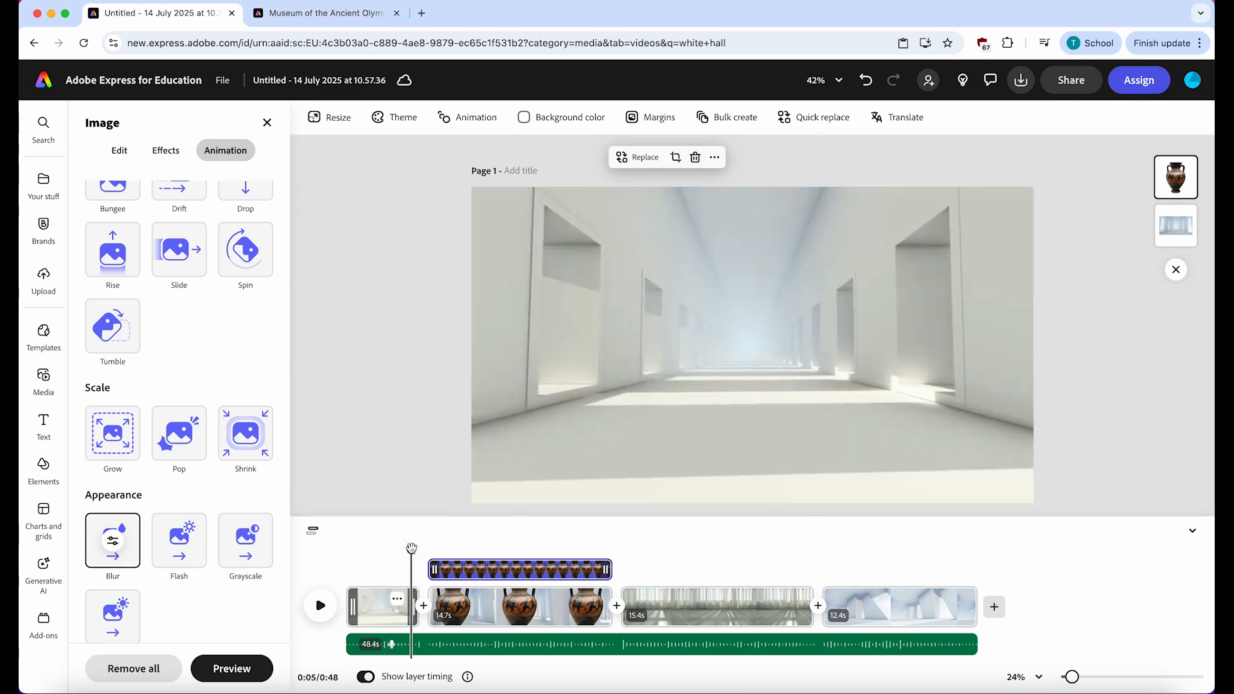
left_click(320, 604)
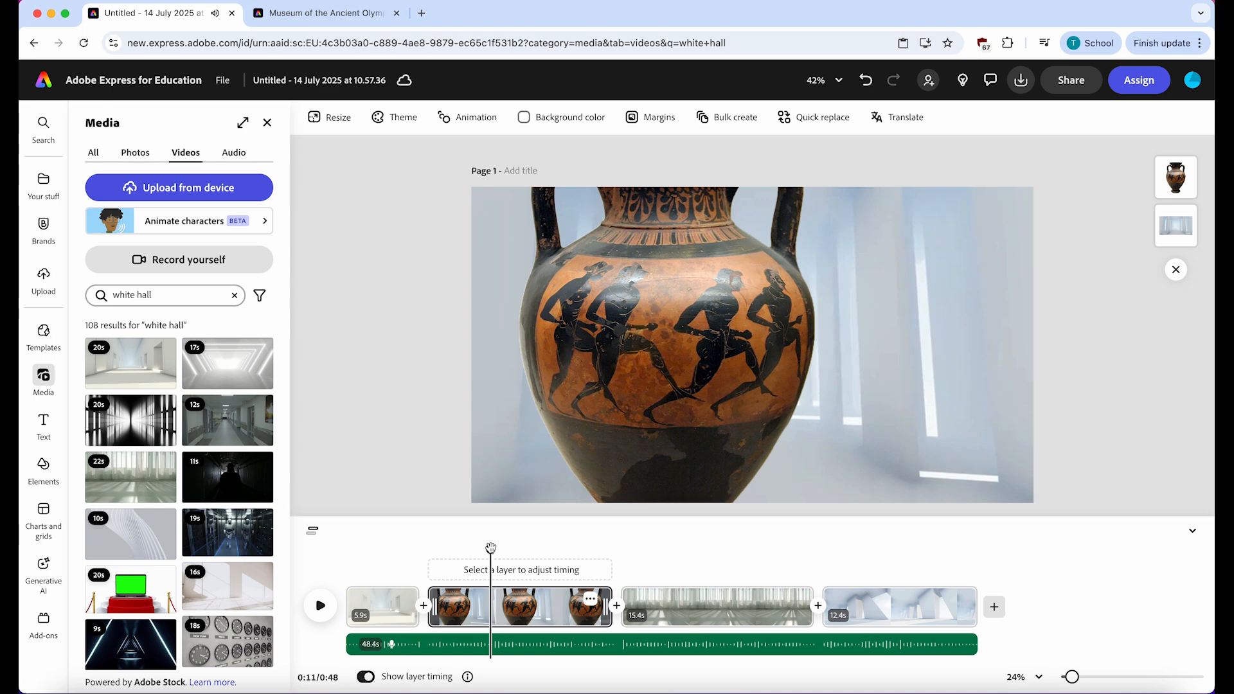
- Play the beginning of the third scene to check its timing against the voiceover
left_click_drag(490, 548, 622, 550)
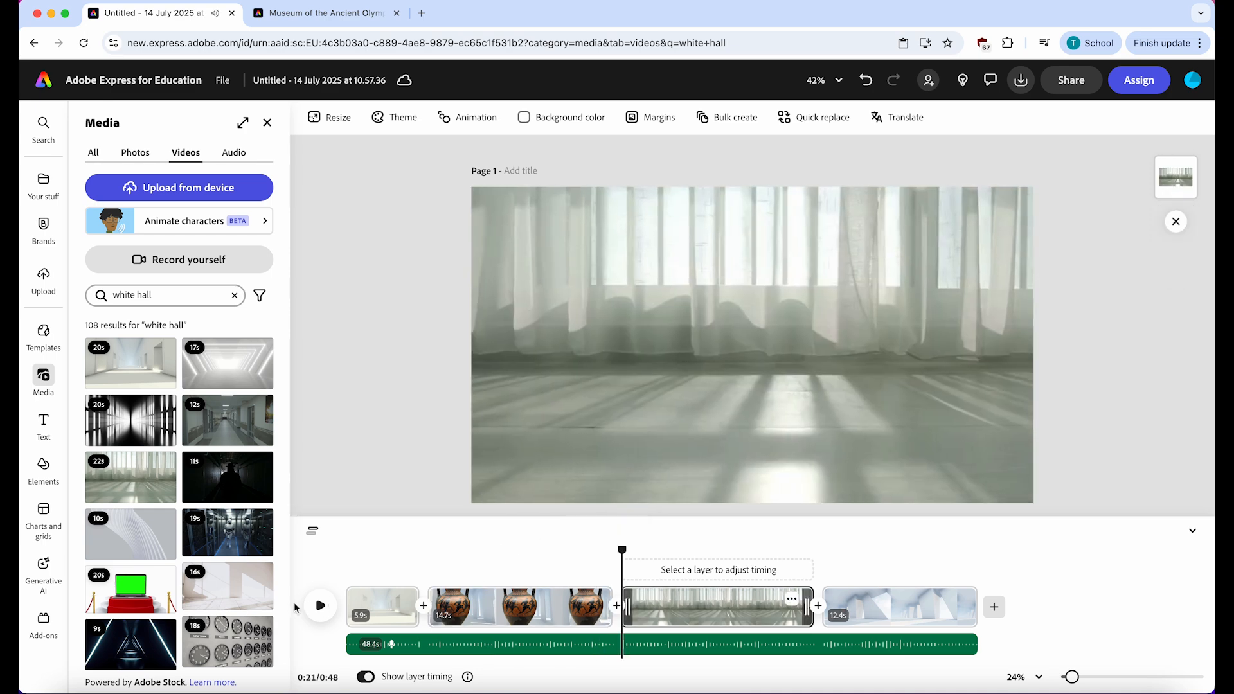
left_click(320, 605)
left_click(320, 605)
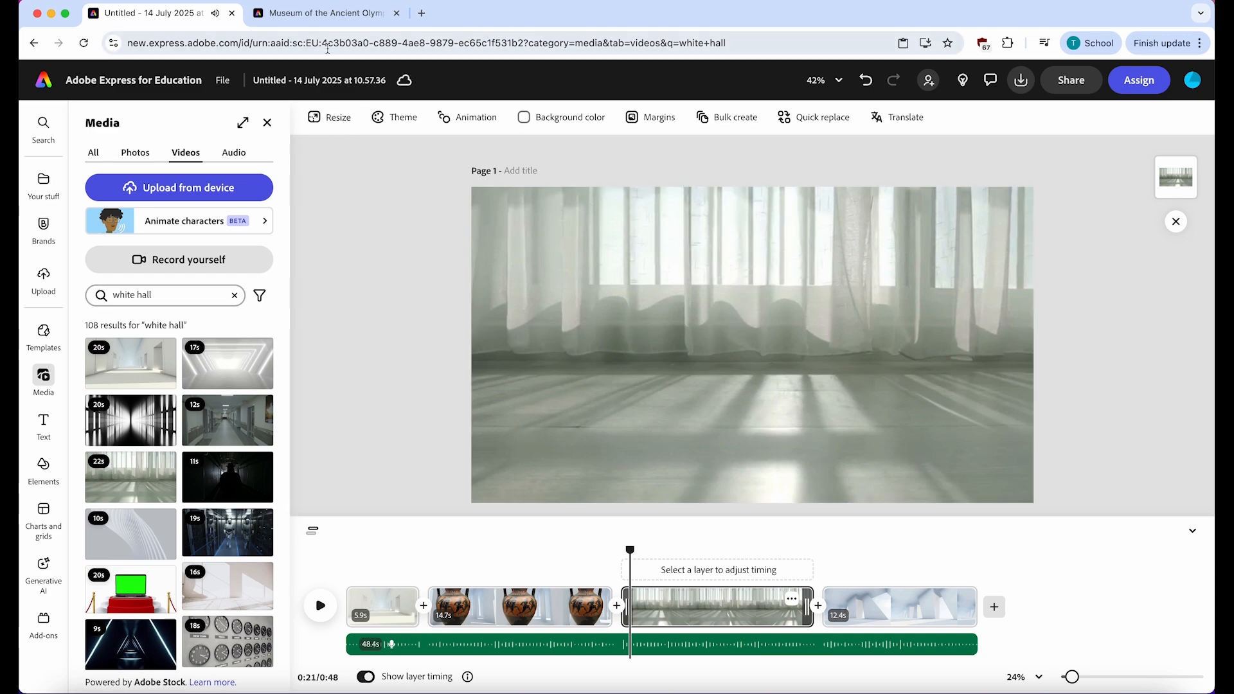
- Switch to the Museum of the Ancient Olympics web page and copy the enlarged image of the orange amphora below the two smaller vases
left_click(325, 16)
left_click(1062, 327)
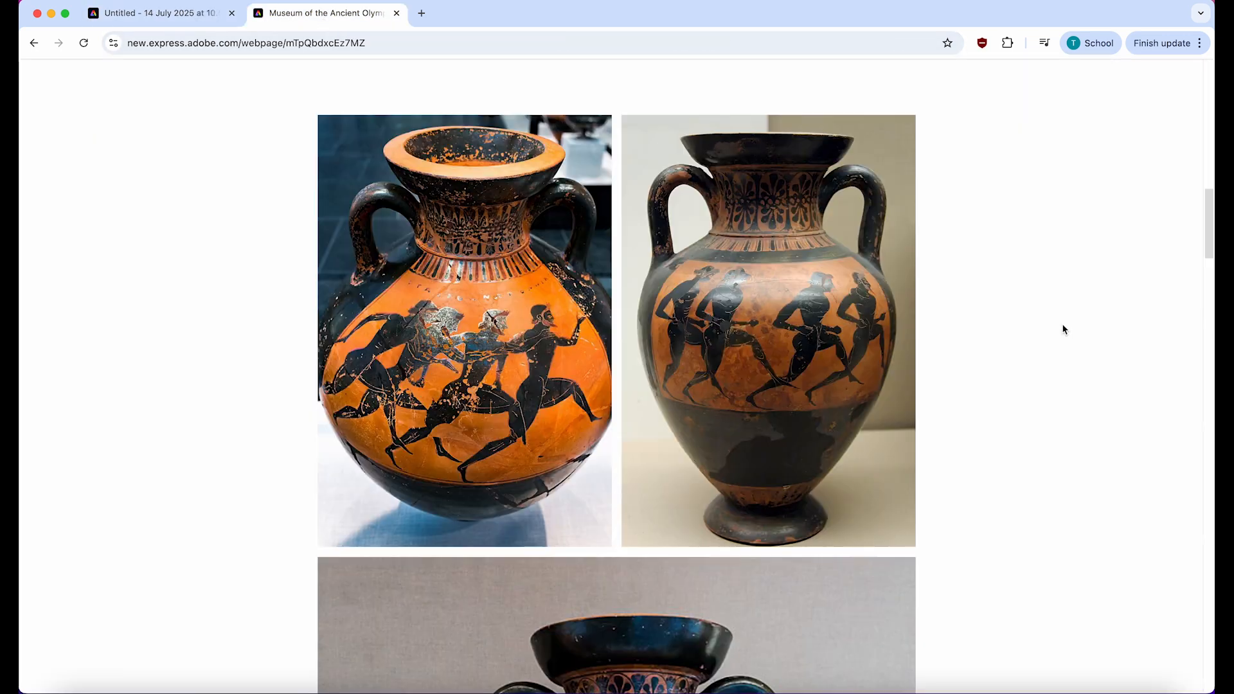
scroll(795, 368, "down", 10)
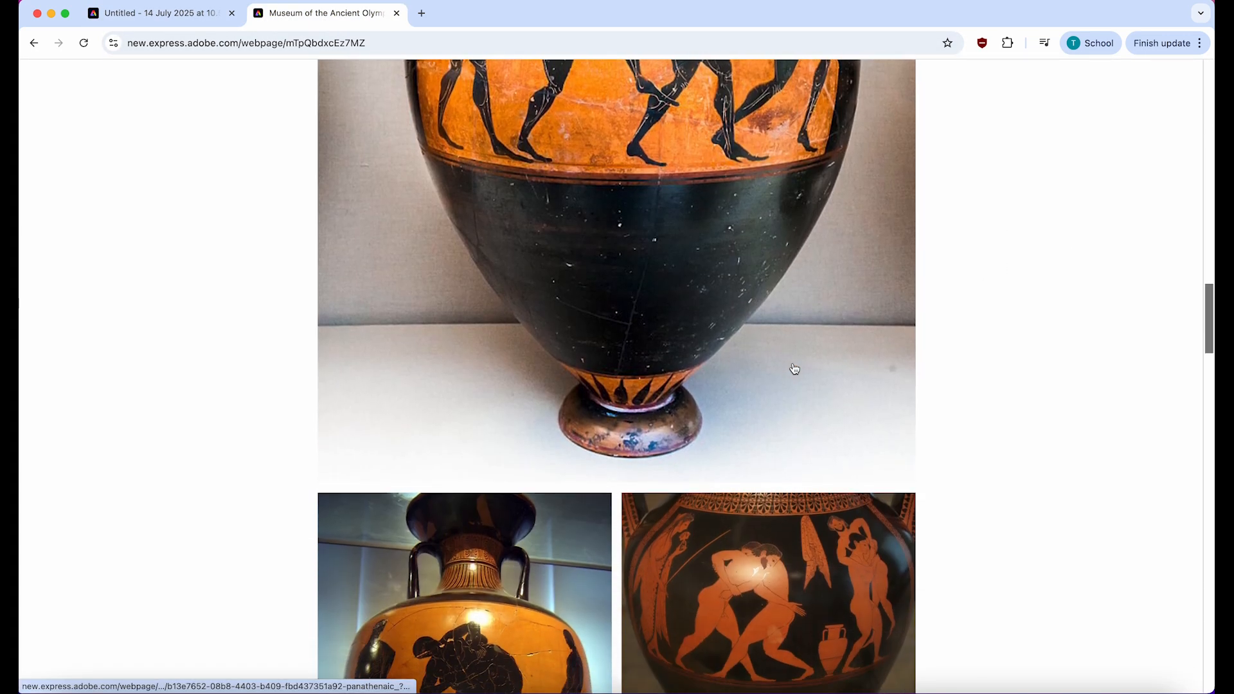
scroll(796, 363, "up", 5)
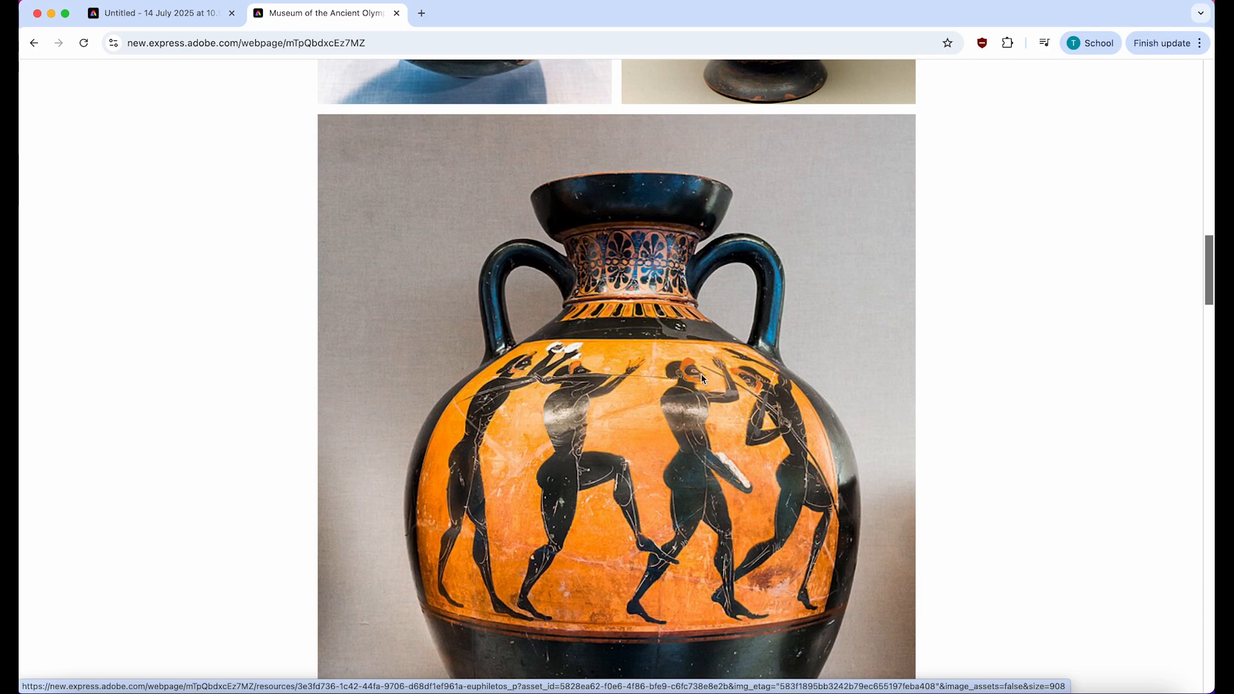
left_click(701, 378)
right_click(645, 331)
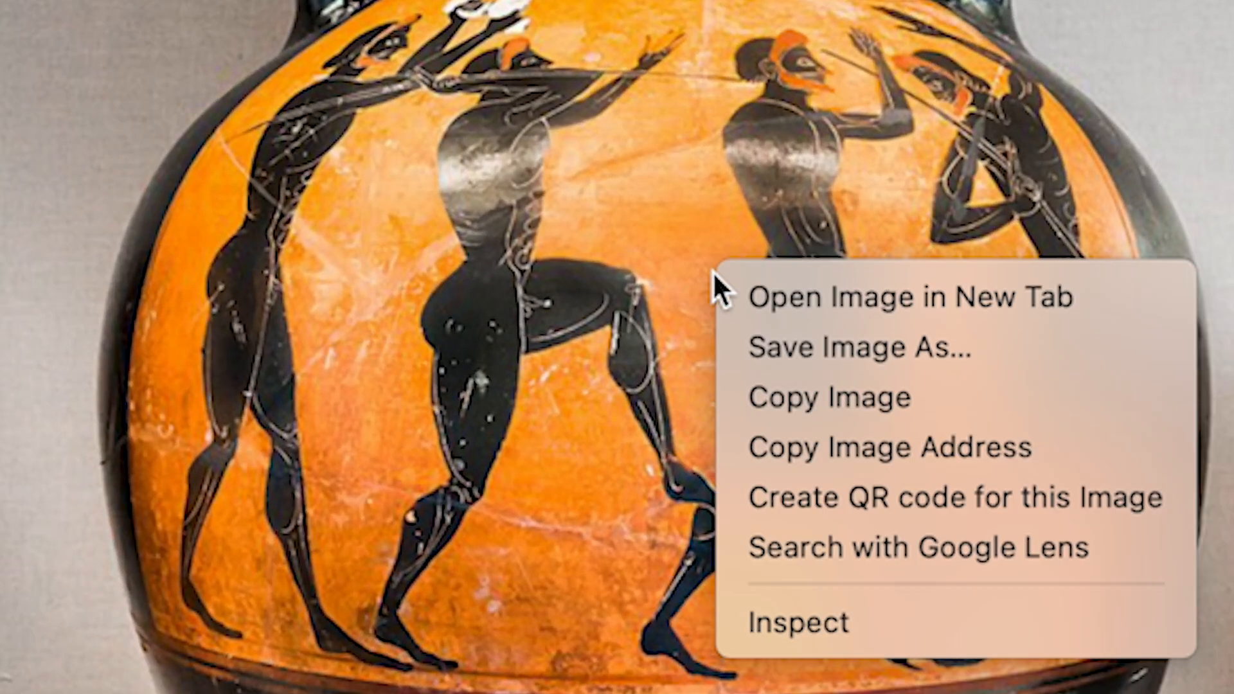
left_click(900, 392)
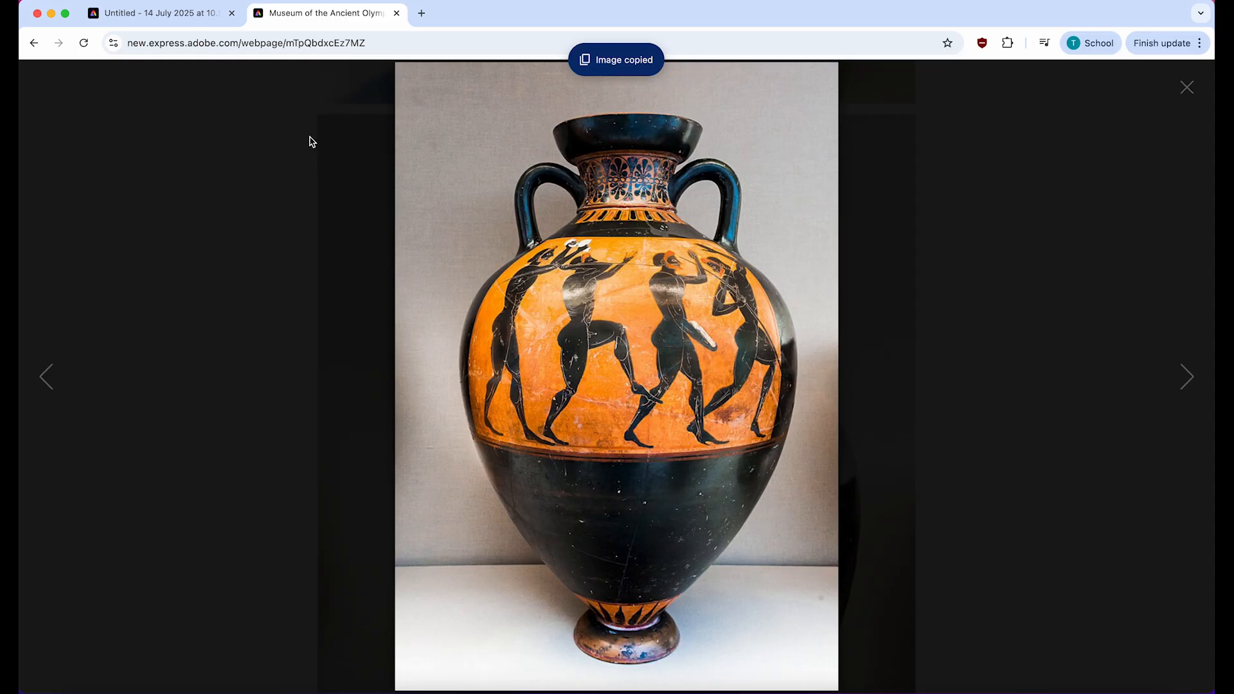
- Return to the video project, paste the copied vase into the third scene and remove the image's background
left_click(186, 15)
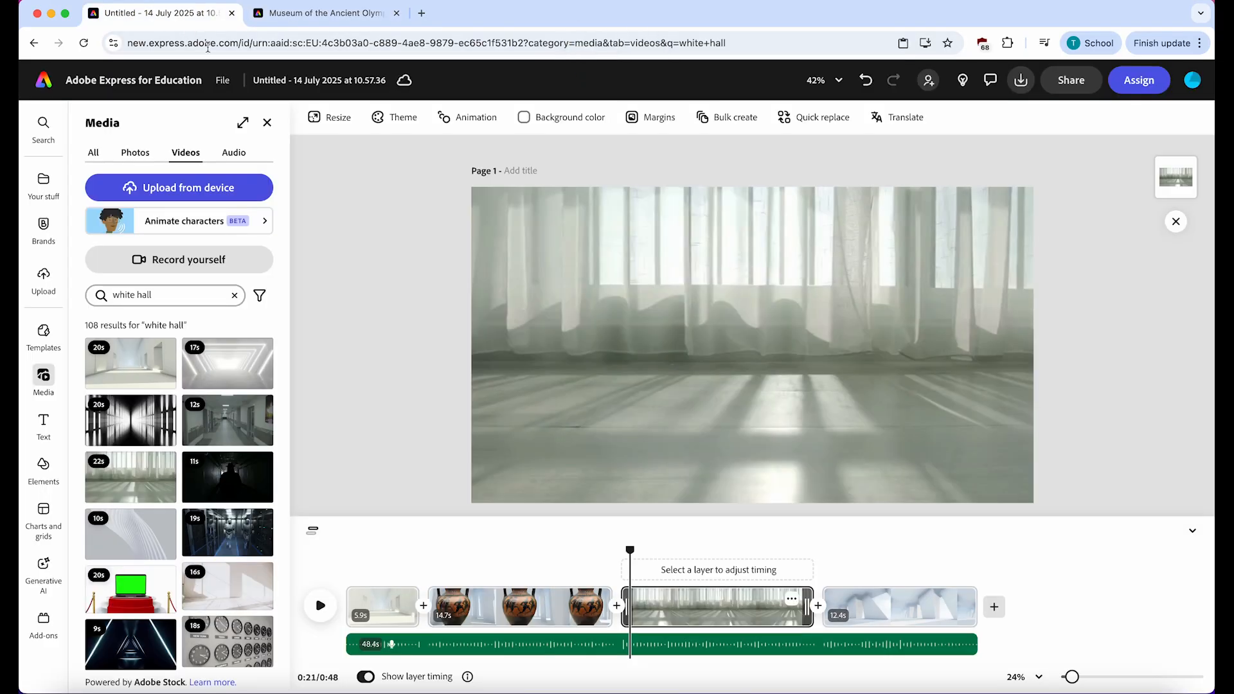
right_click(442, 370)
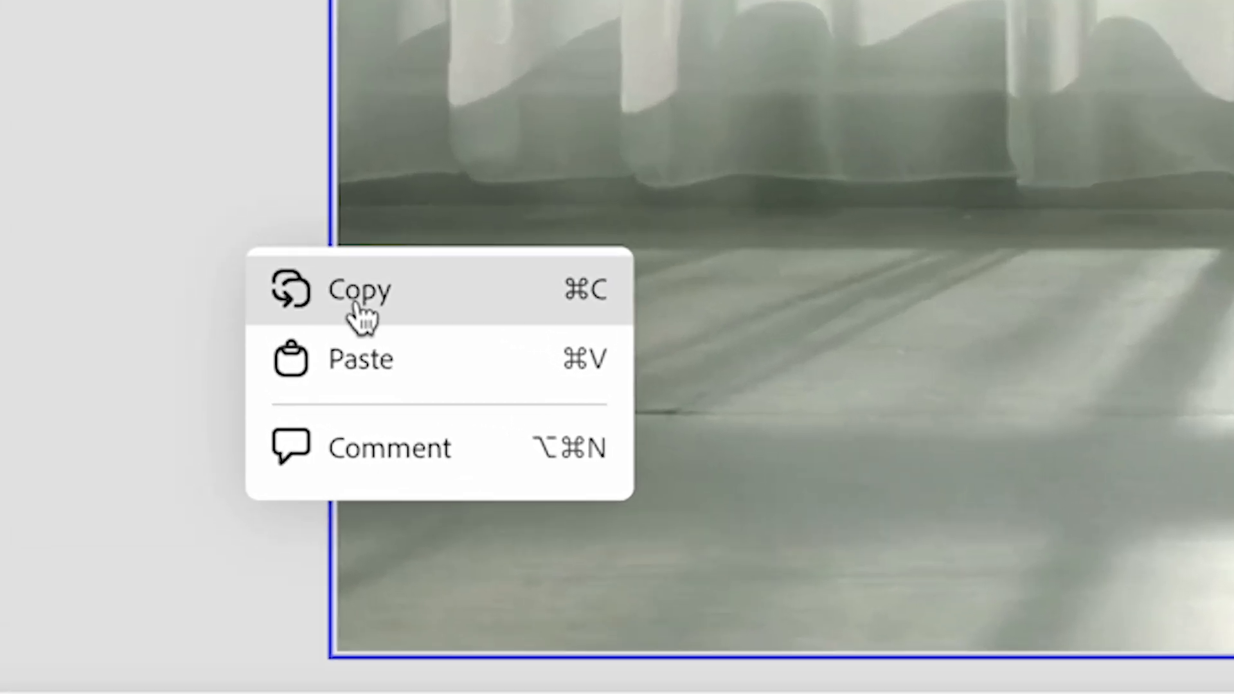
left_click(382, 364)
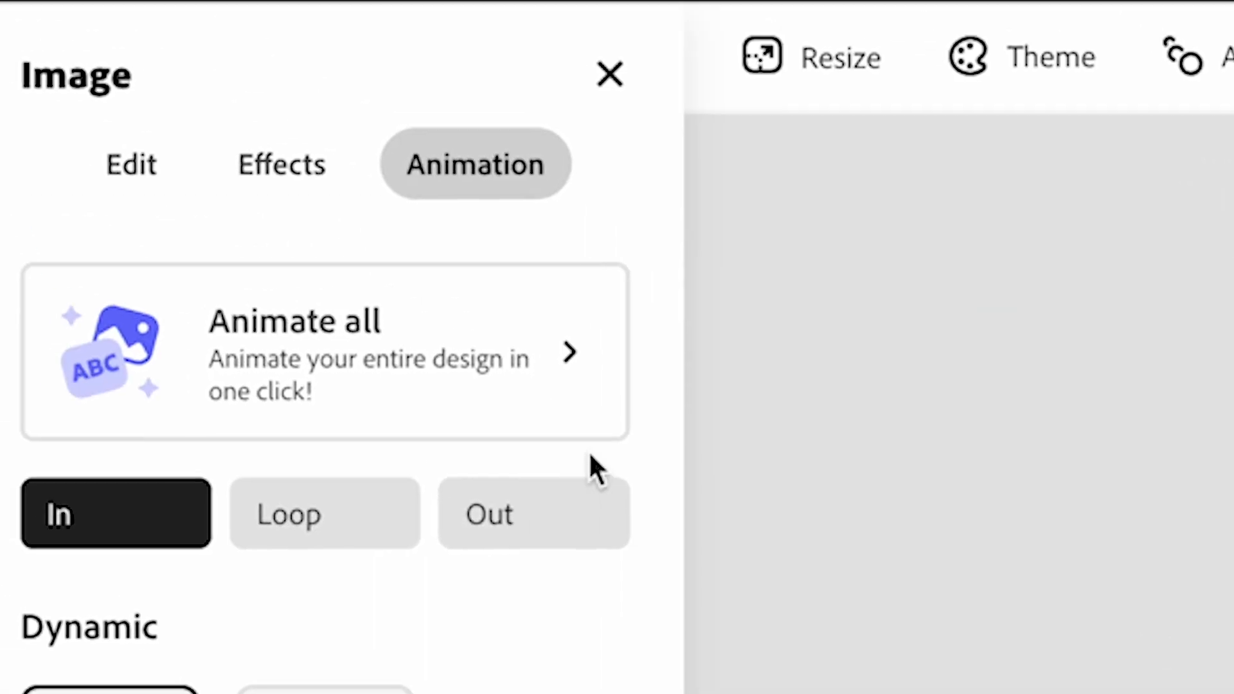
left_click(128, 168)
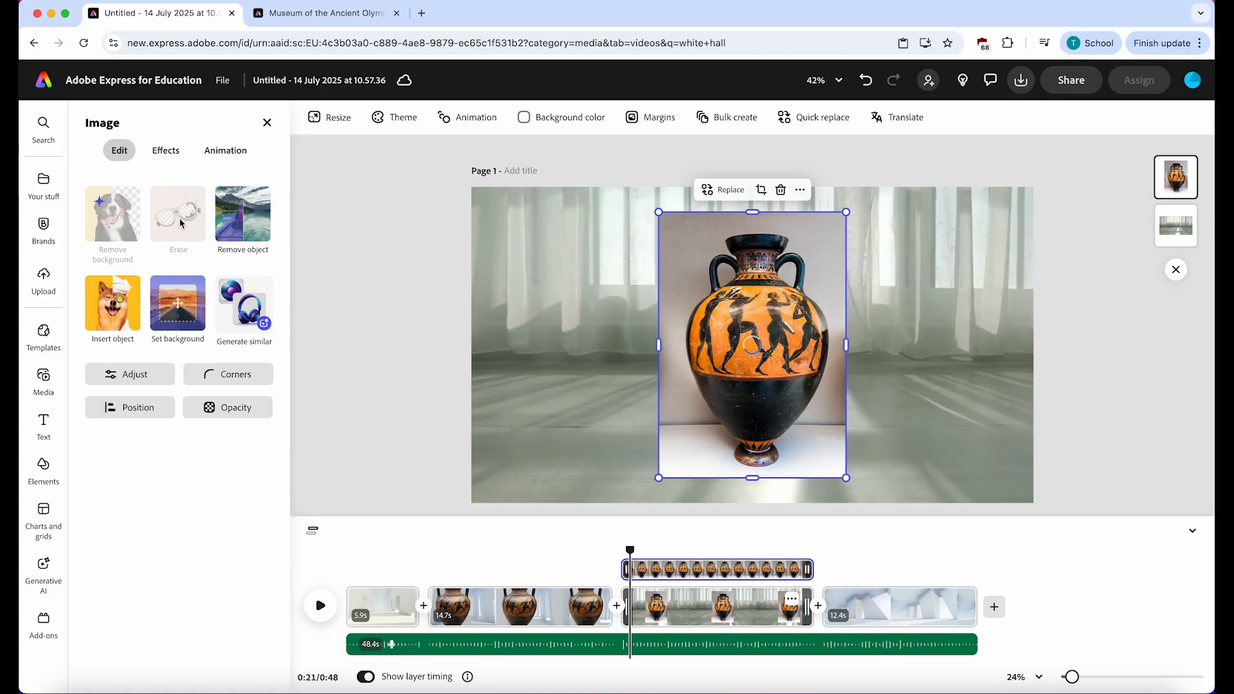
- Enlarge the vase in the third scene beyond the canvas height and apply the Grow entrance animation to it
left_click(250, 158)
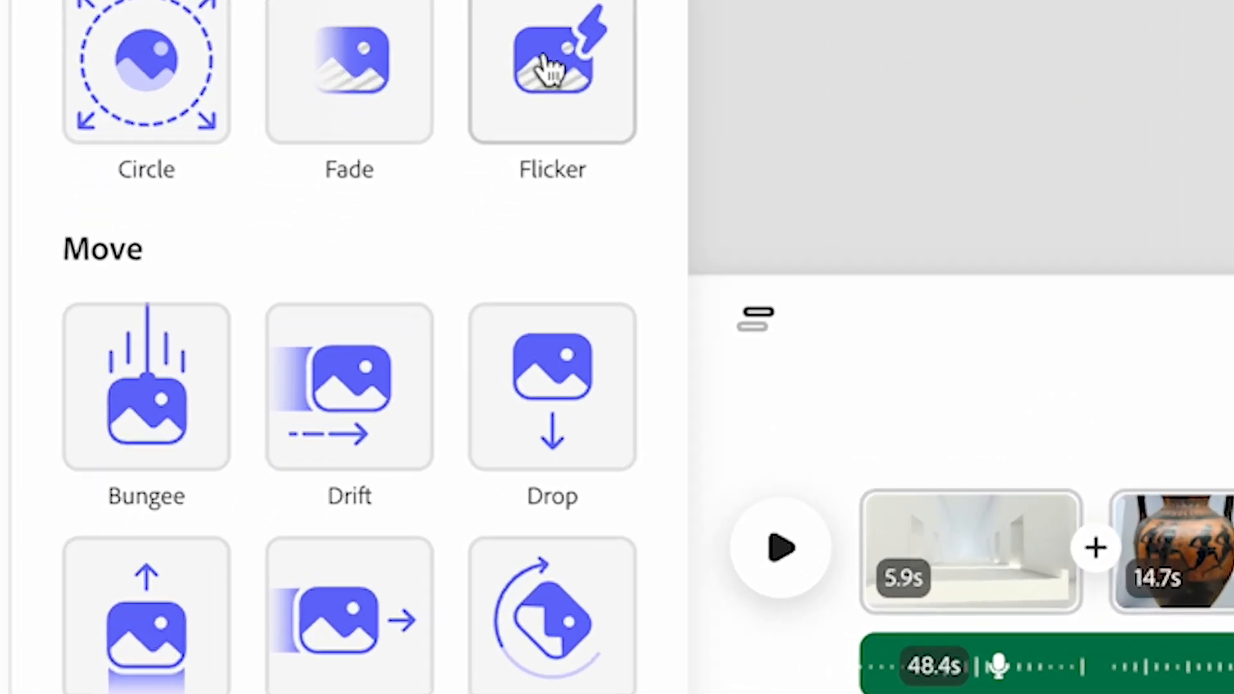
scroll(247, 450, "down", 5)
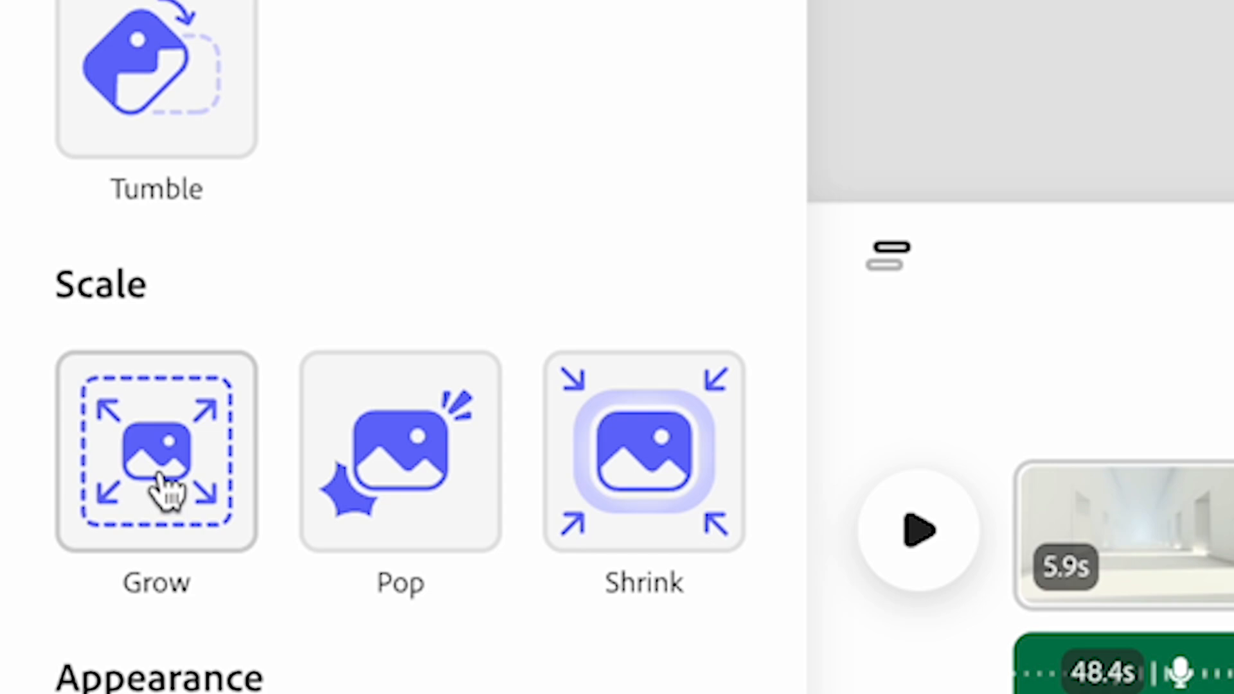
left_click(166, 492)
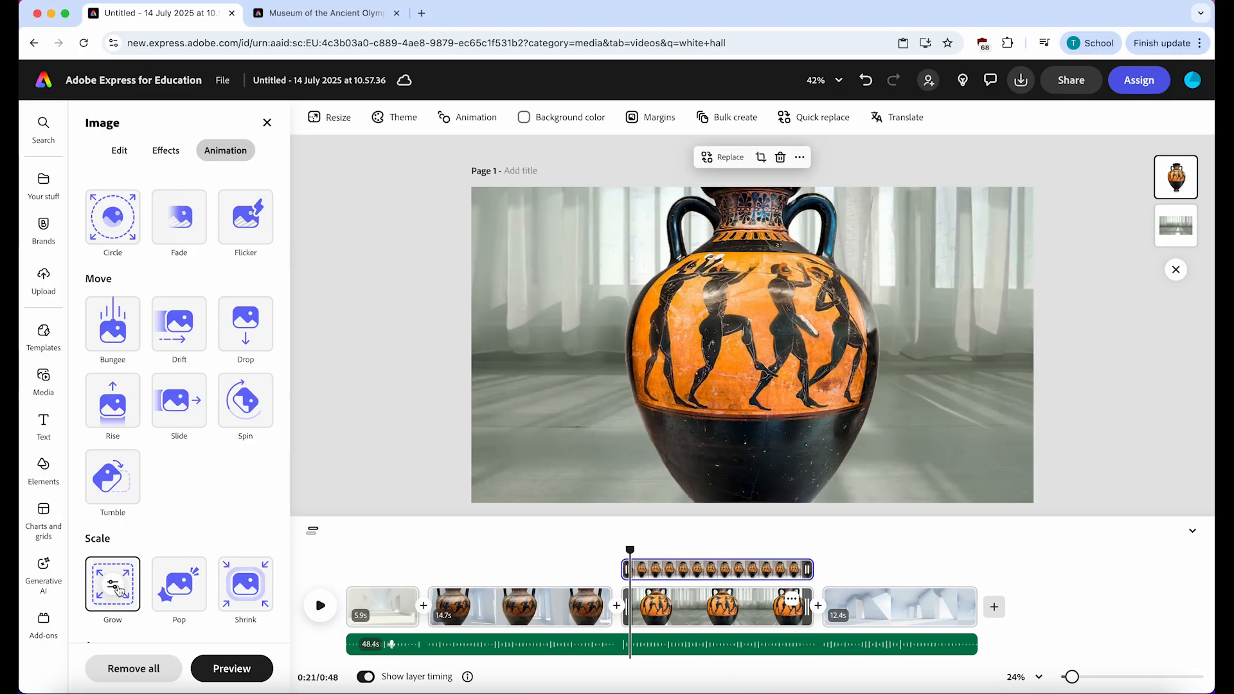
left_click(260, 129)
left_click_drag(630, 551, 800, 609)
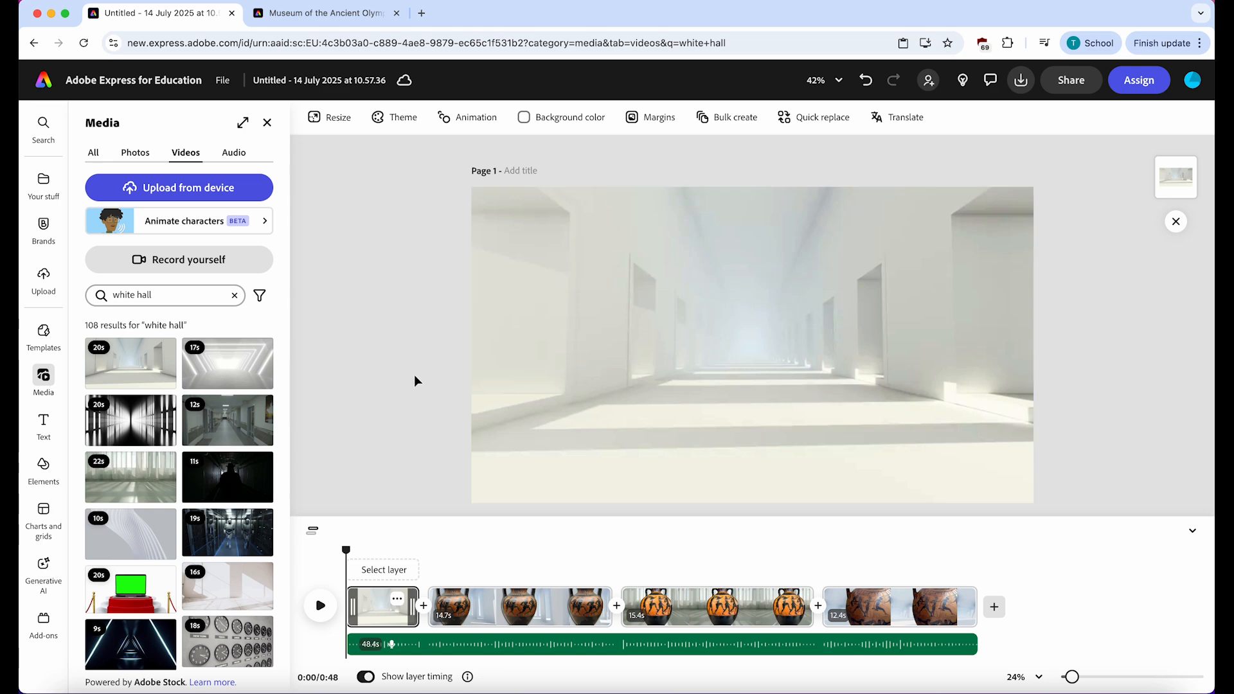
- Add the title text "Museum of the Ancient Olympics" to the first scene at the start of the video
left_click_drag(345, 550, 314, 566)
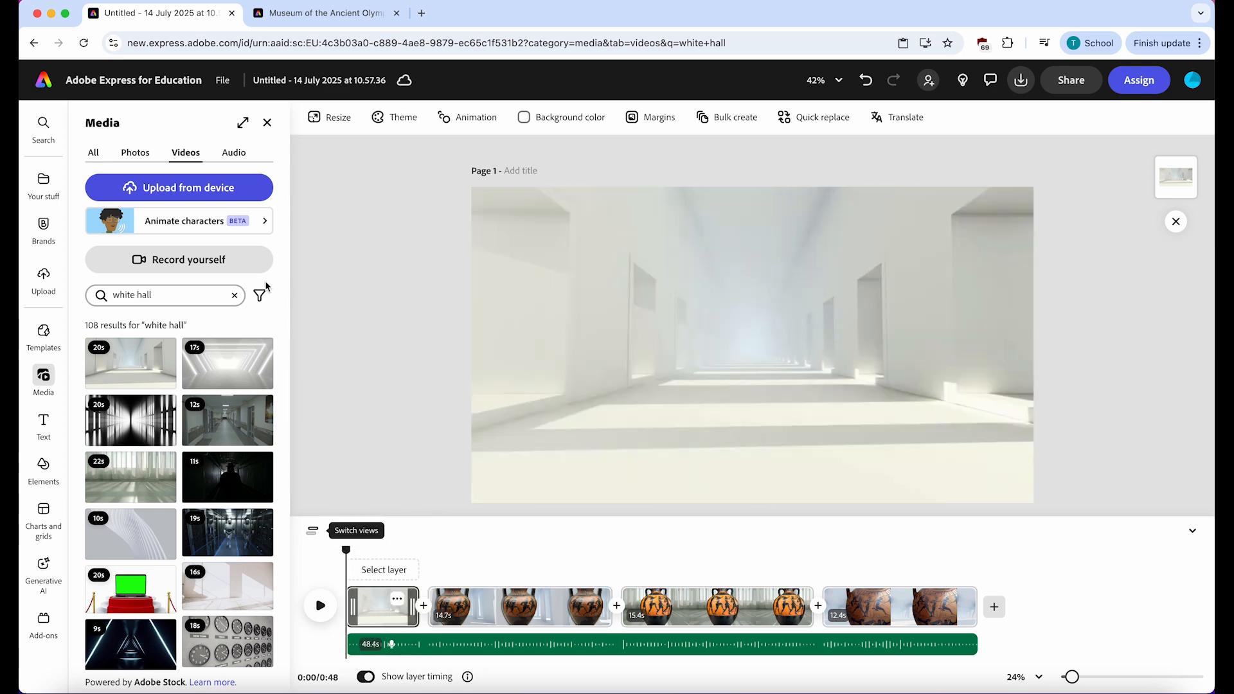
left_click(44, 424)
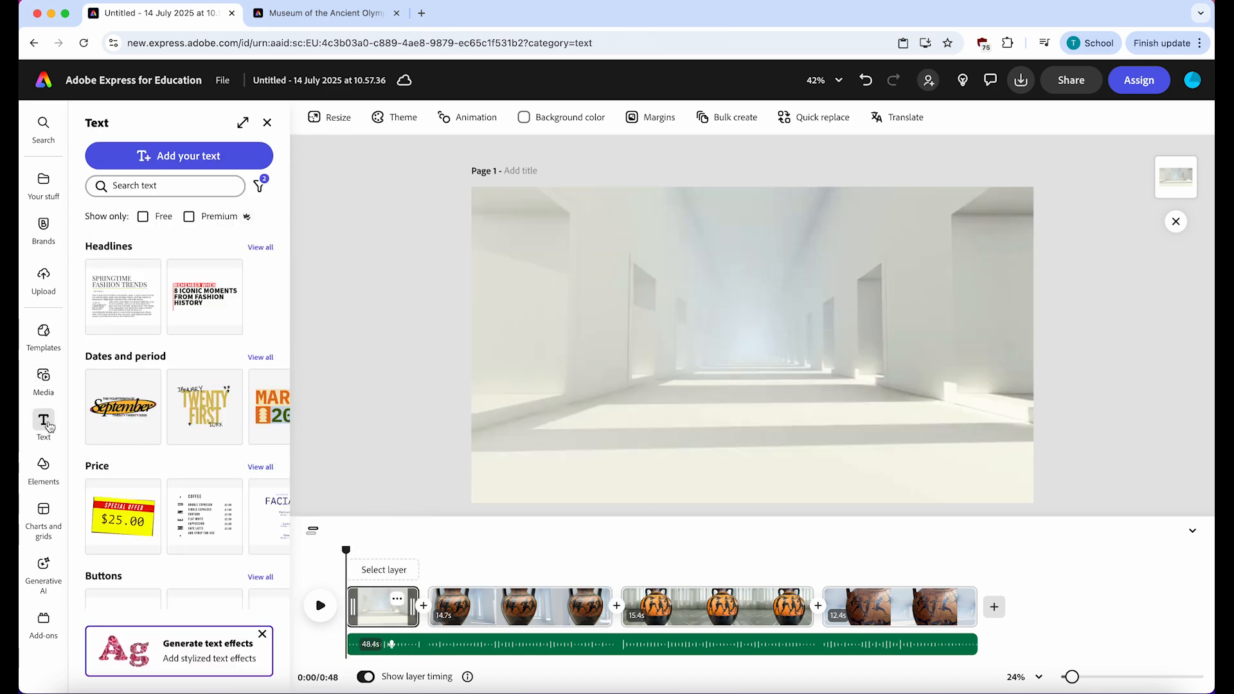
left_click(207, 157)
type("Museum of the Ancient")
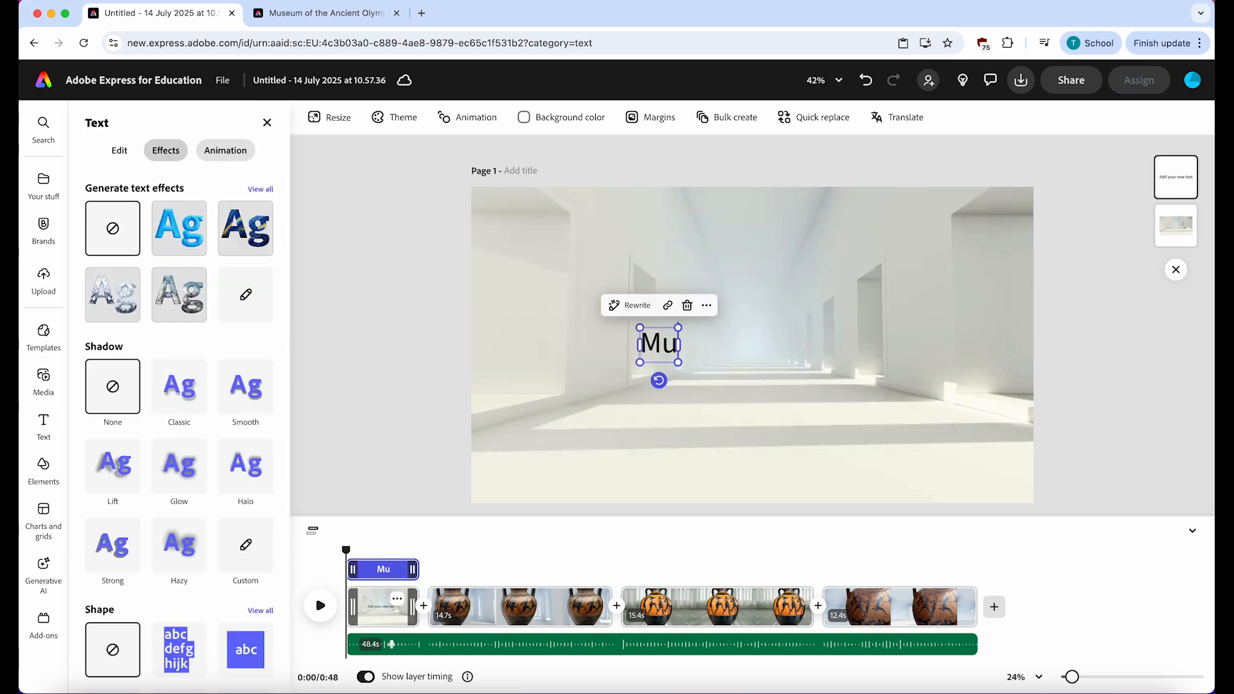
type(" Olympics")
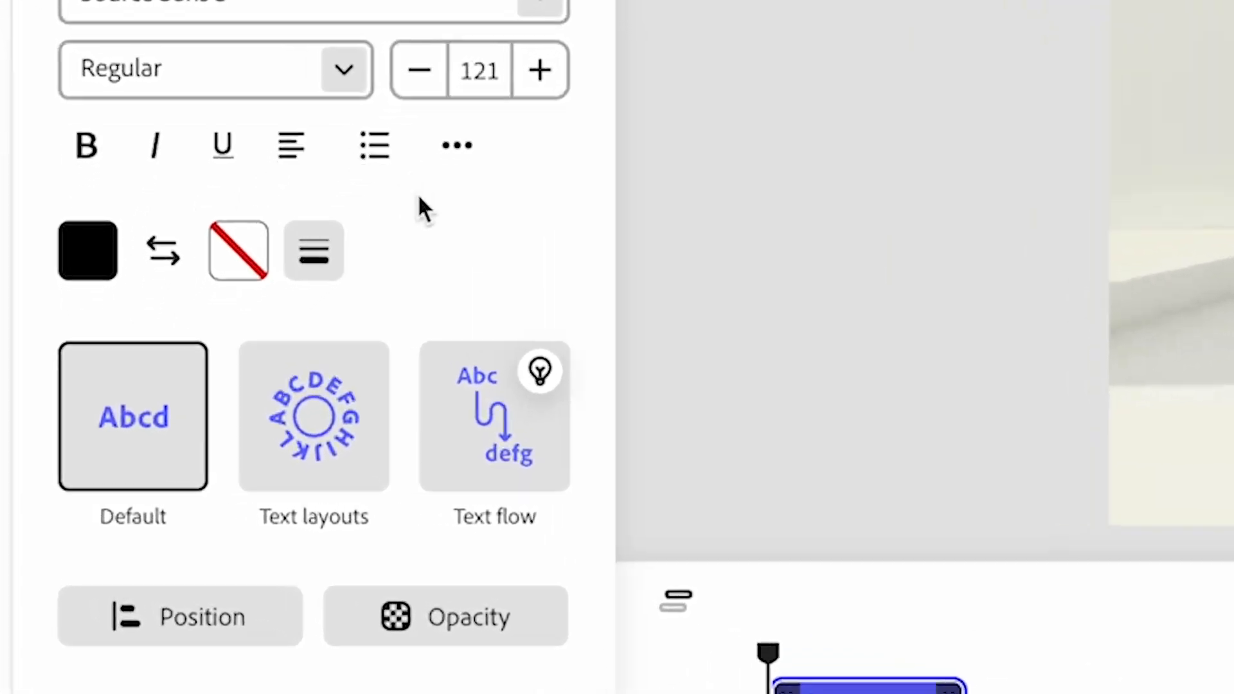
- Apply a text layout with a large OLYMPICS line to the title and set its font to Utopia Std Black Headline
mouse_move(229, 448)
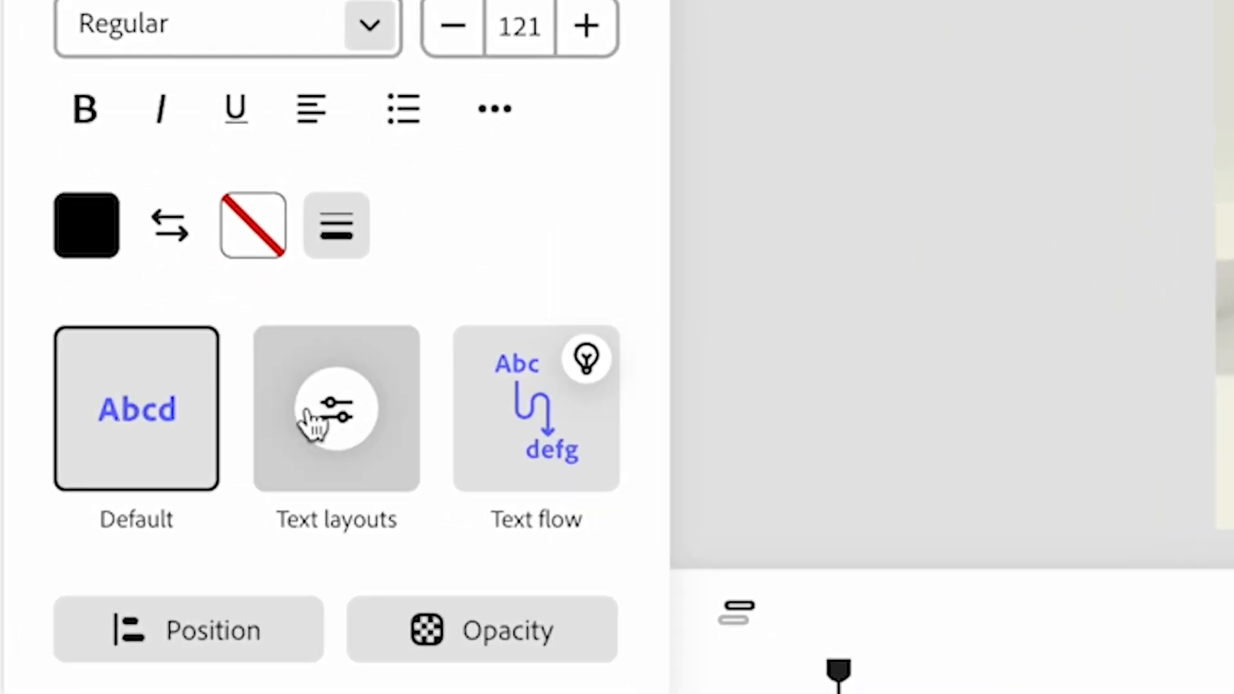
left_click(335, 432)
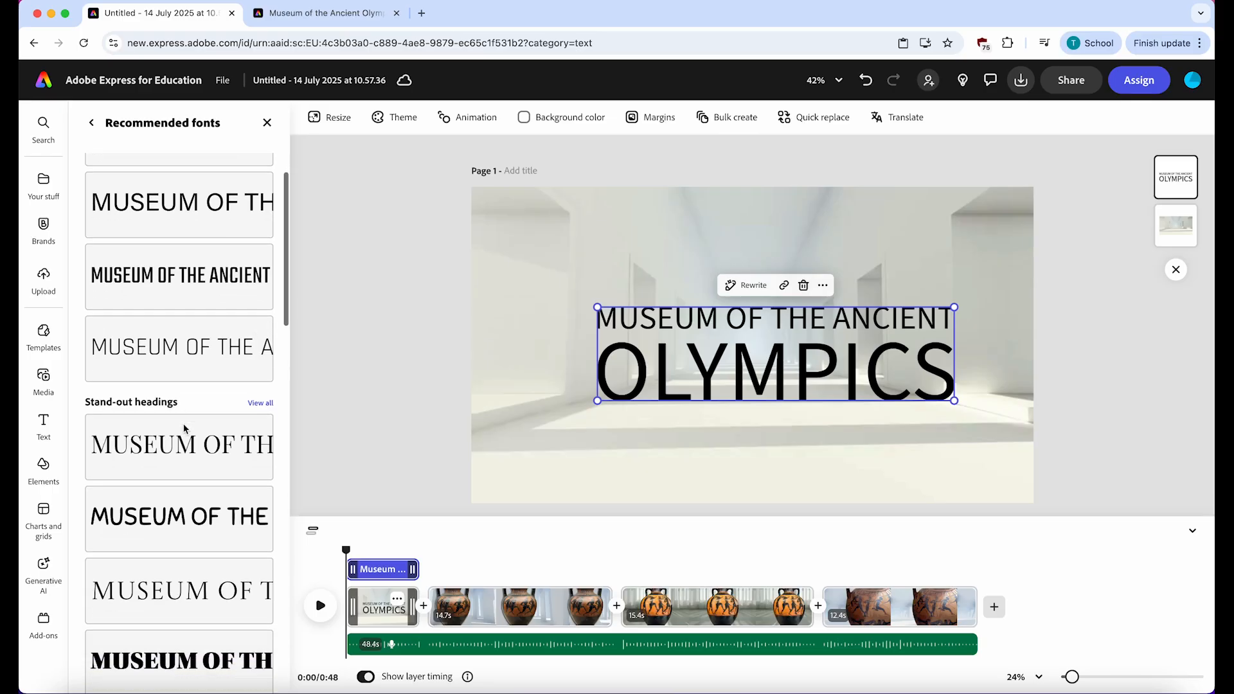
scroll(183, 428, "down", 12)
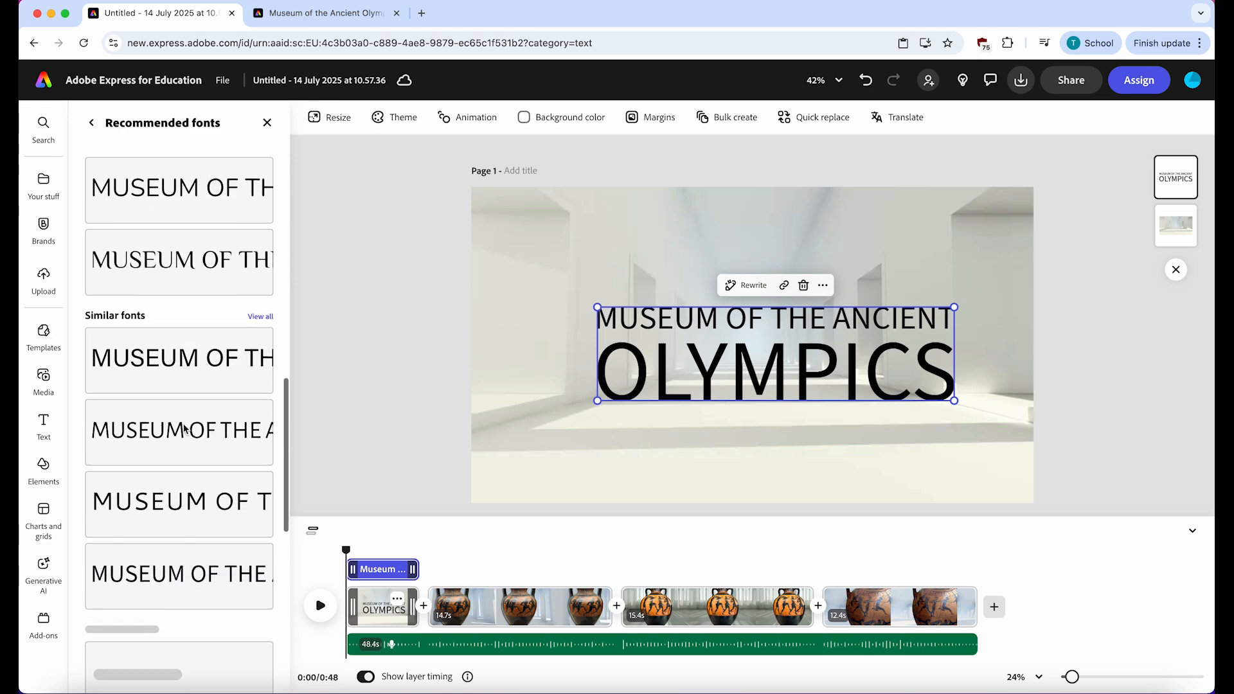
scroll(184, 429, "up", 9)
left_click(184, 446)
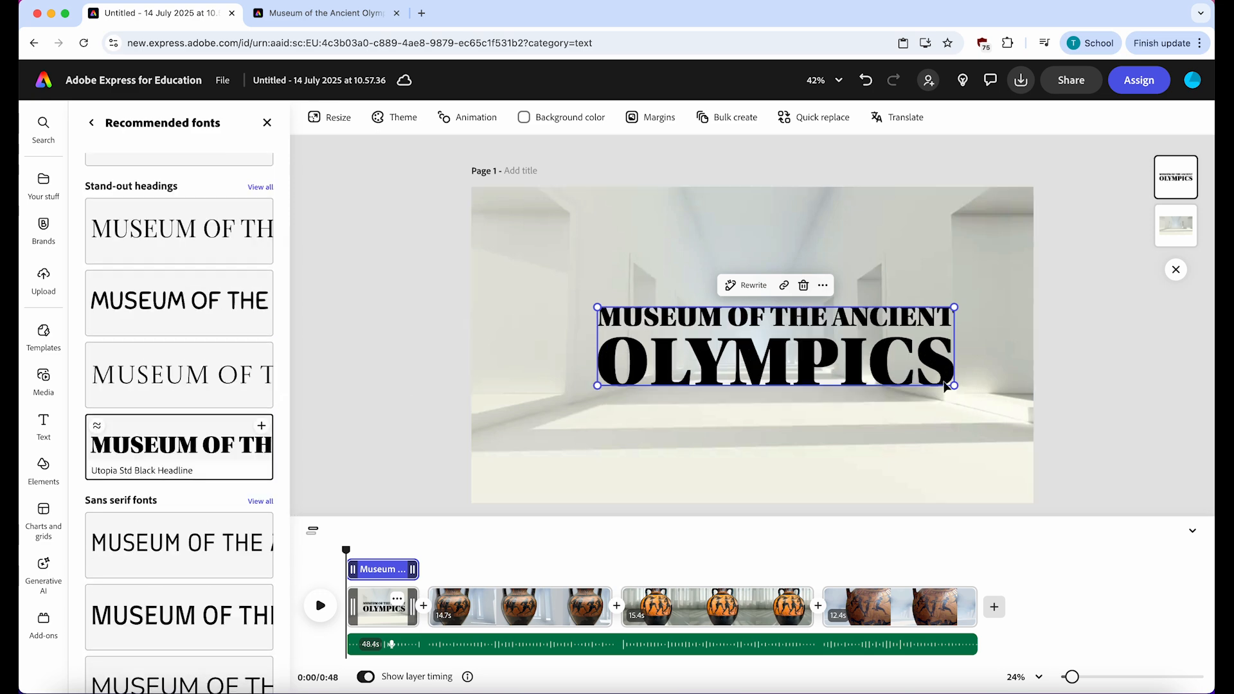
- Search the design assets for "olive" and place the green olive branch with two olives centred above the title
left_click(43, 465)
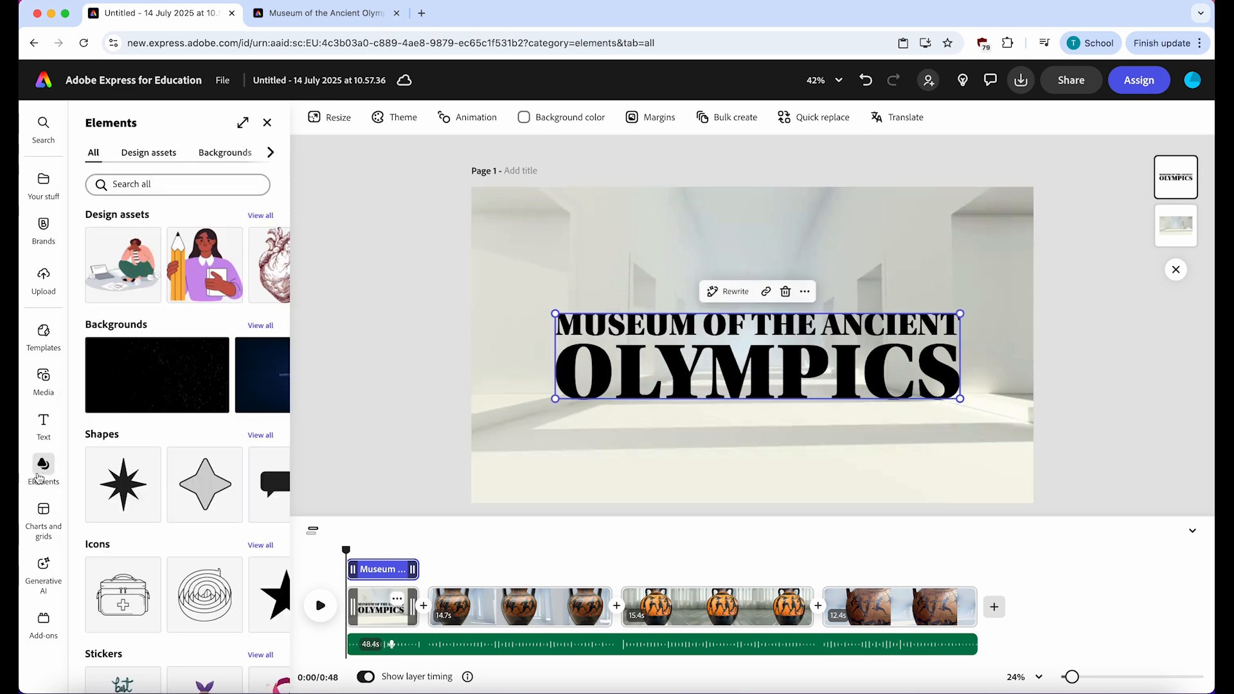
left_click(168, 184)
type("olive")
key("Return")
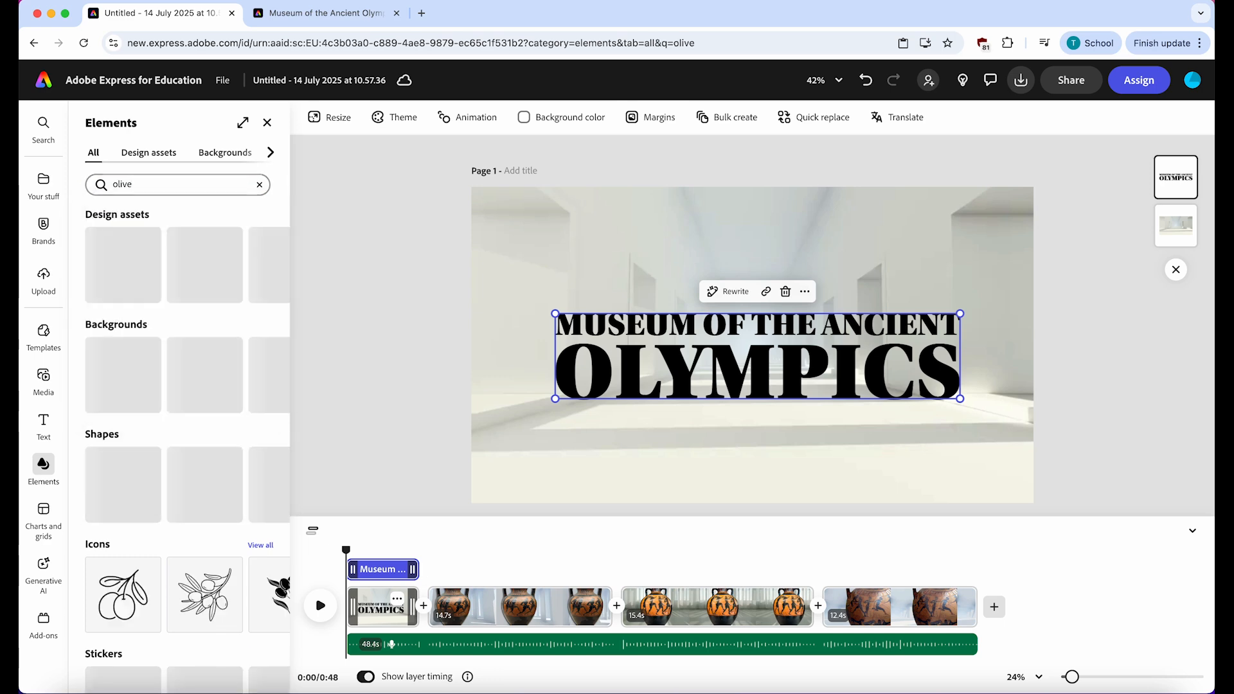
left_click(260, 215)
left_click(231, 357)
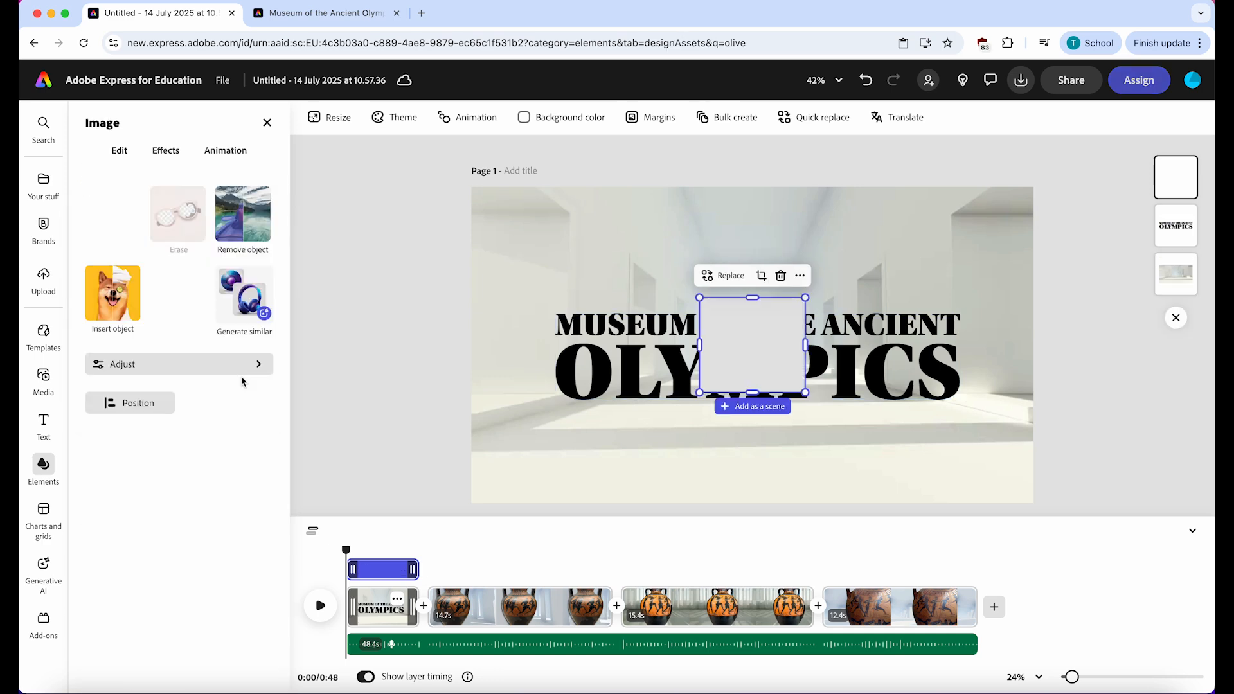
left_click_drag(732, 353, 755, 278)
left_click(375, 353)
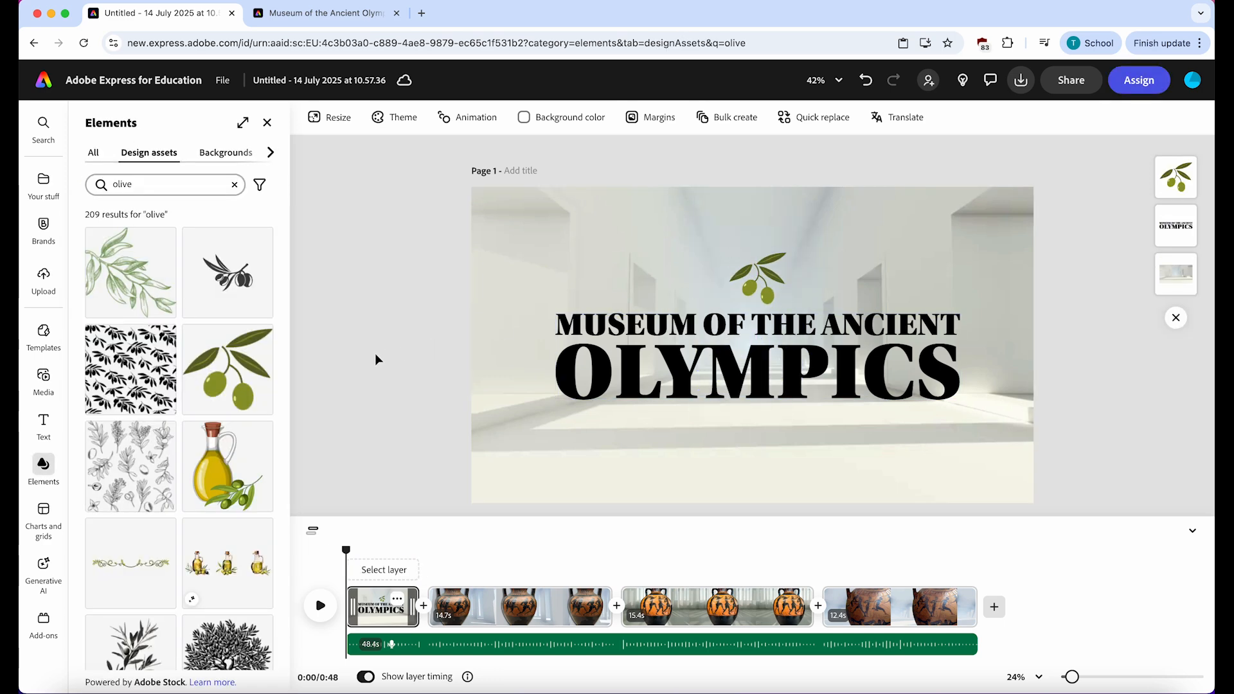
- Play the video from the title scene into the second scene, then return to the start
left_click(320, 606)
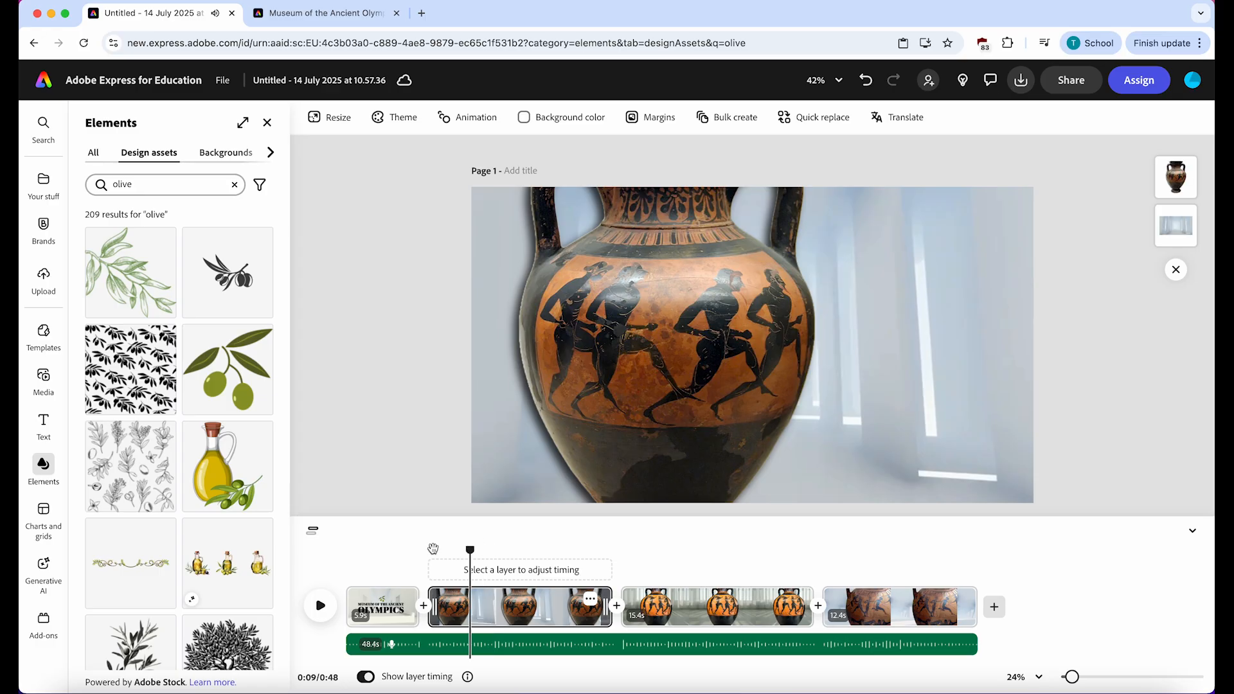
left_click_drag(433, 548, 311, 558)
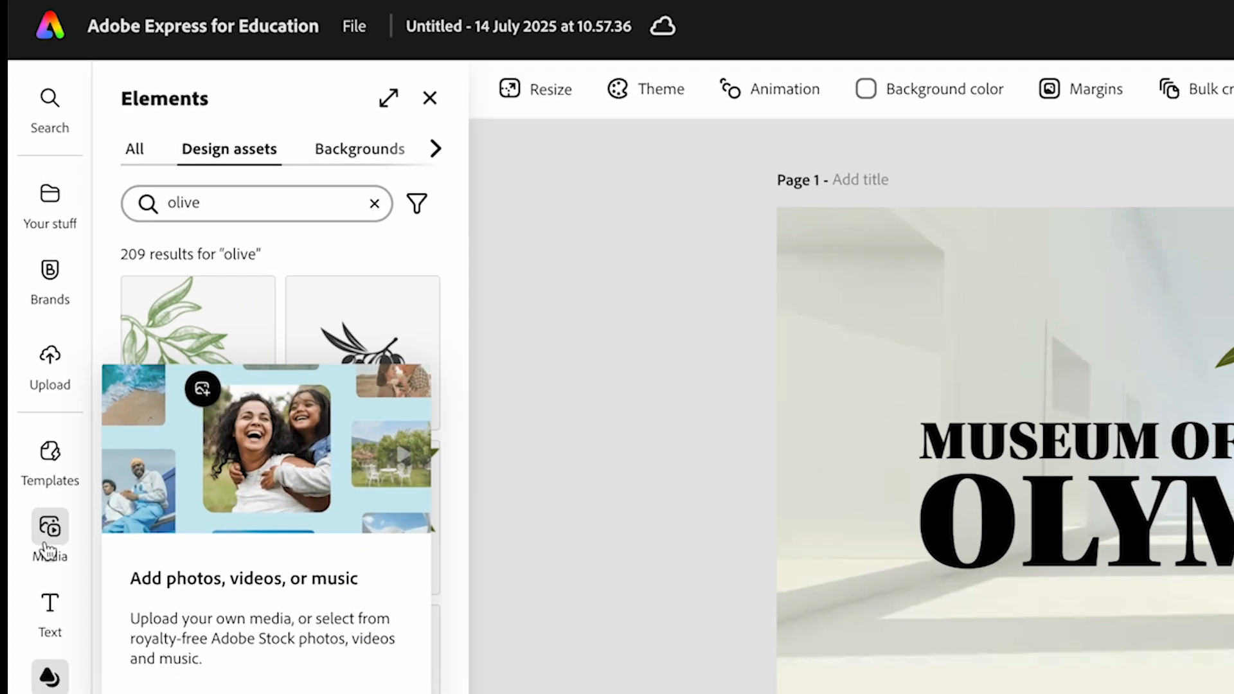
- Add the background music track "Inspirational Cinematic Background - Loop" from the Background audio collection to the video
left_click(43, 378)
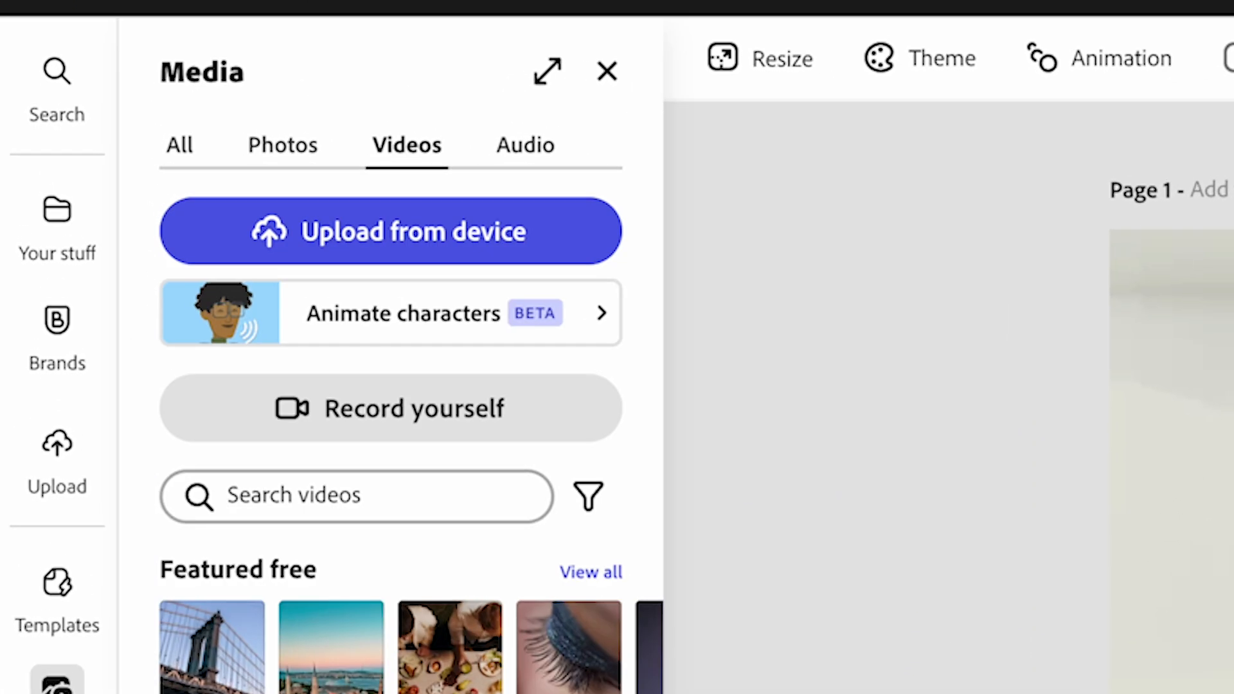
left_click(526, 147)
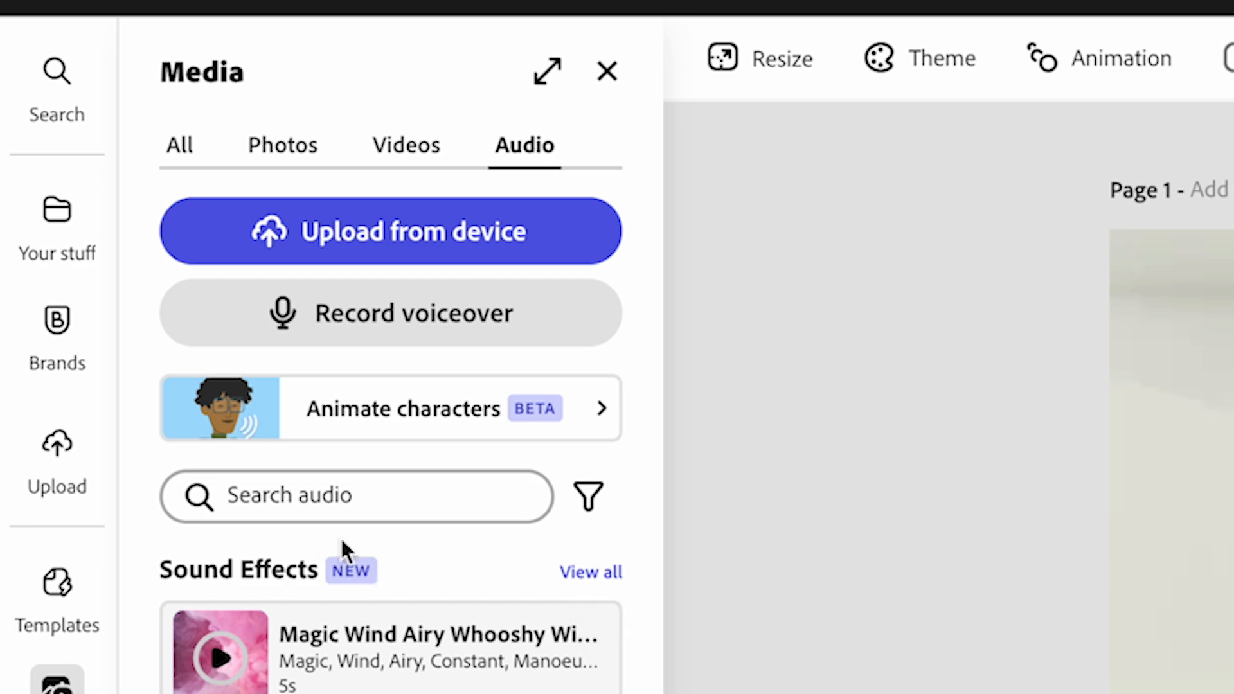
scroll(345, 234, "down", 5)
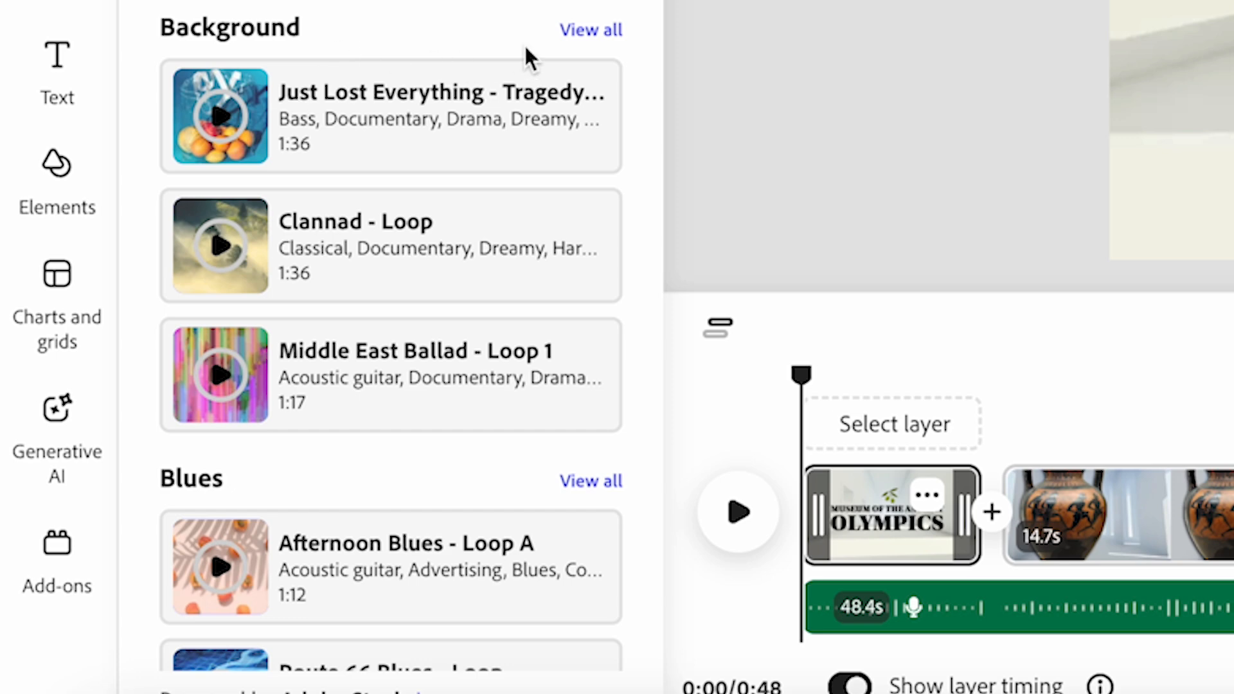
left_click(583, 29)
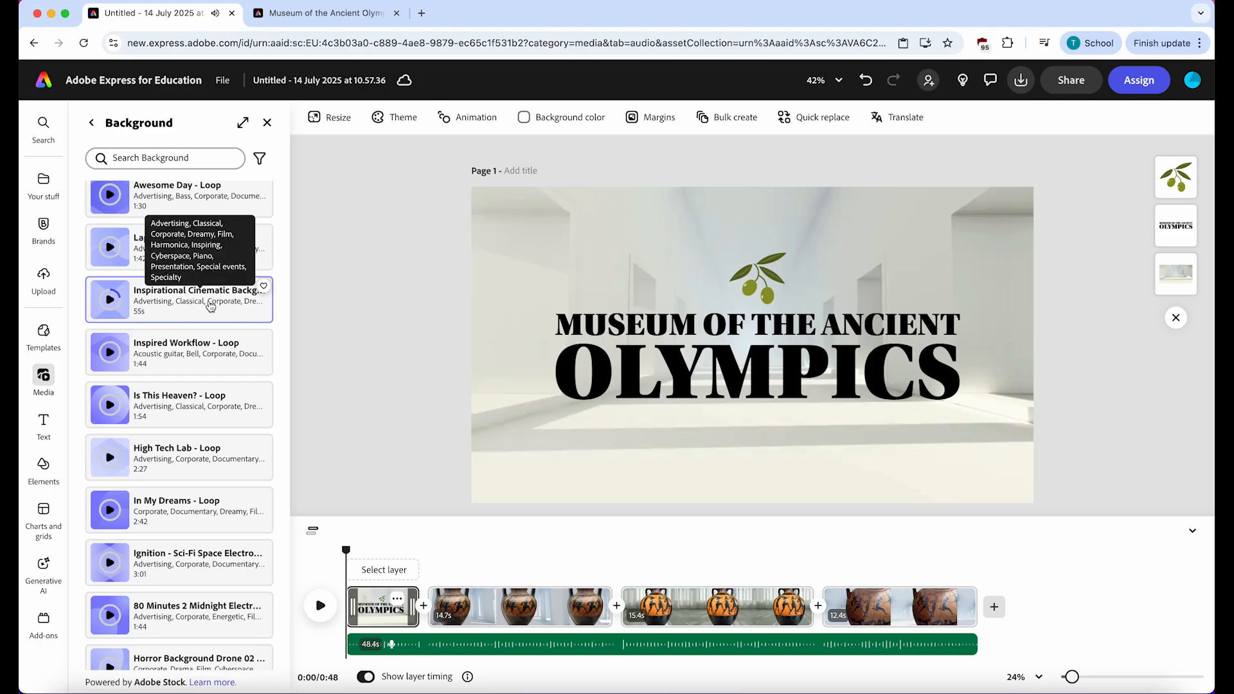
left_click(203, 307)
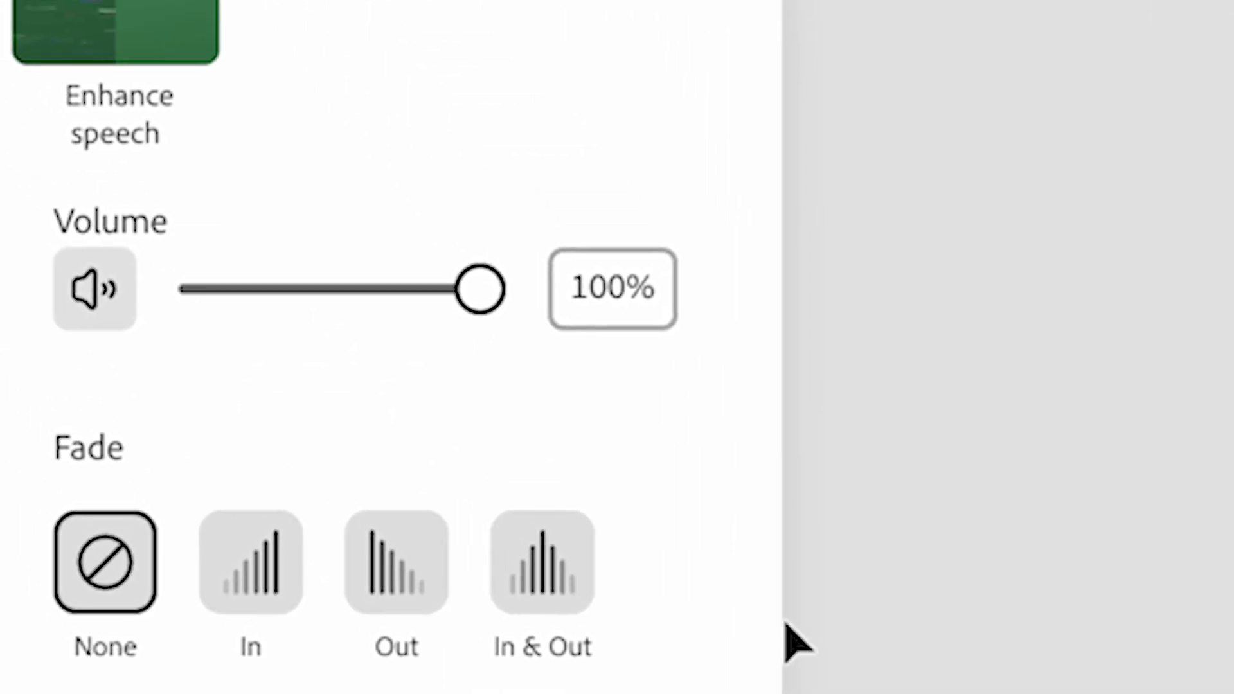
- Lower the music track's volume to 14% and play the opening scenes to check its balance with the voiceover
left_click_drag(499, 290, 225, 283)
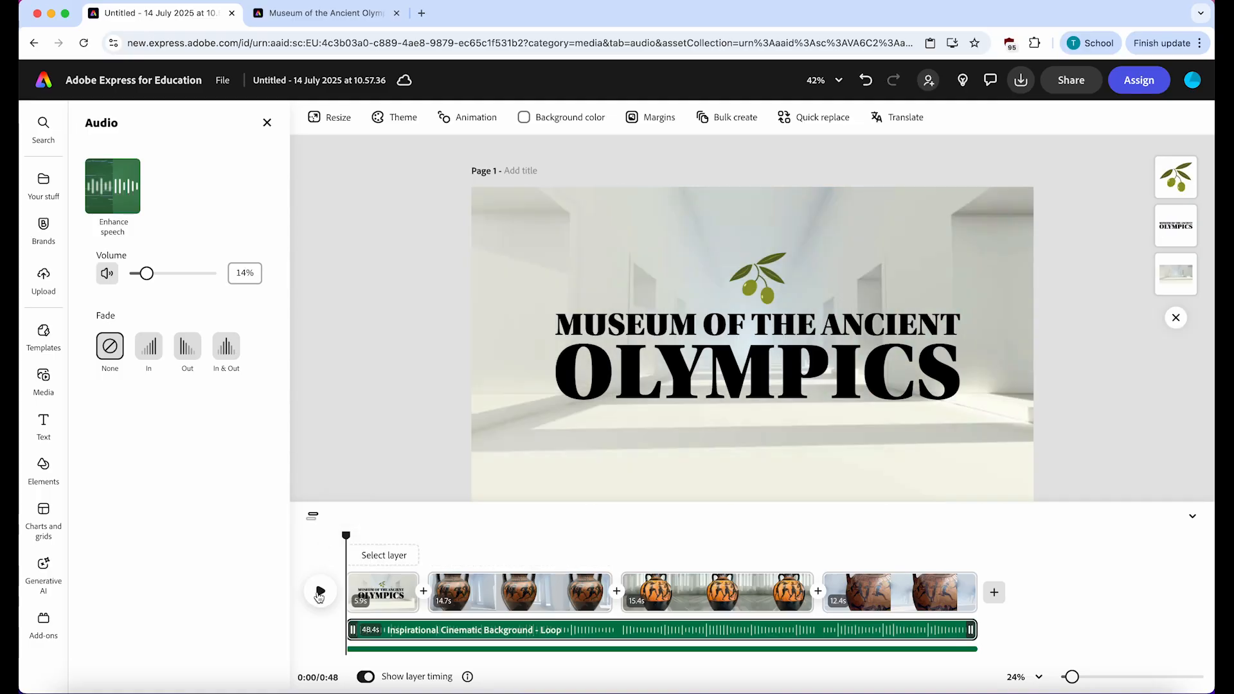
left_click(319, 593)
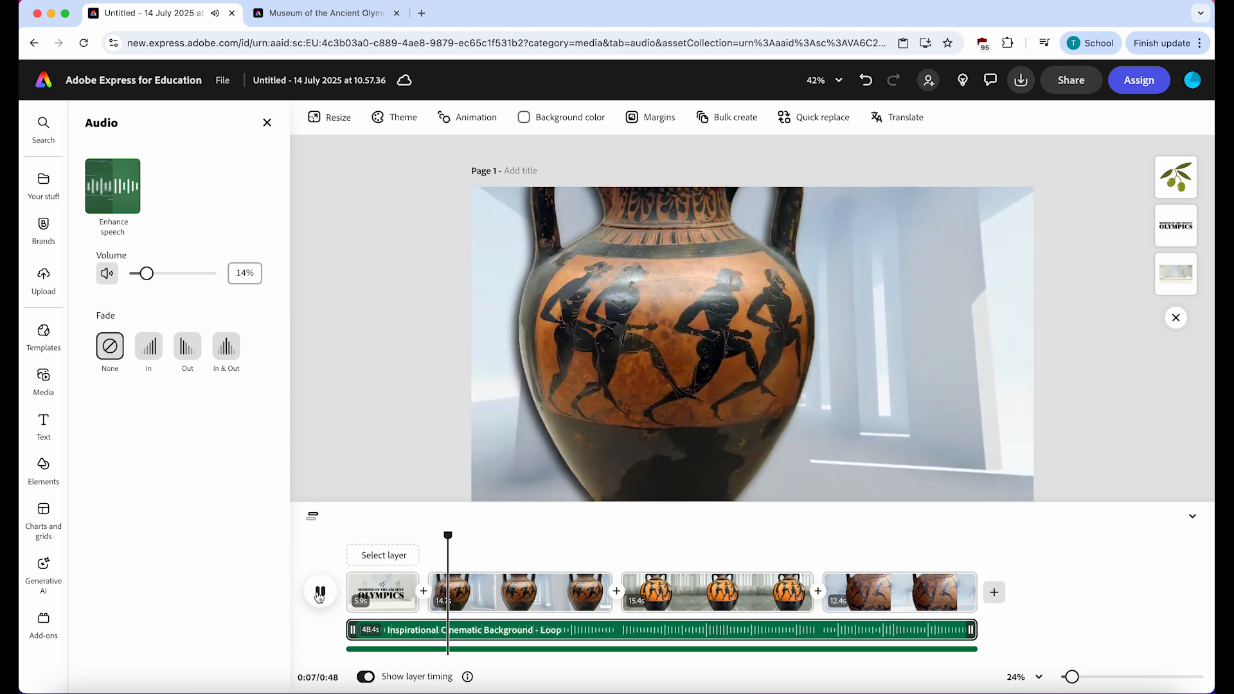
left_click(319, 592)
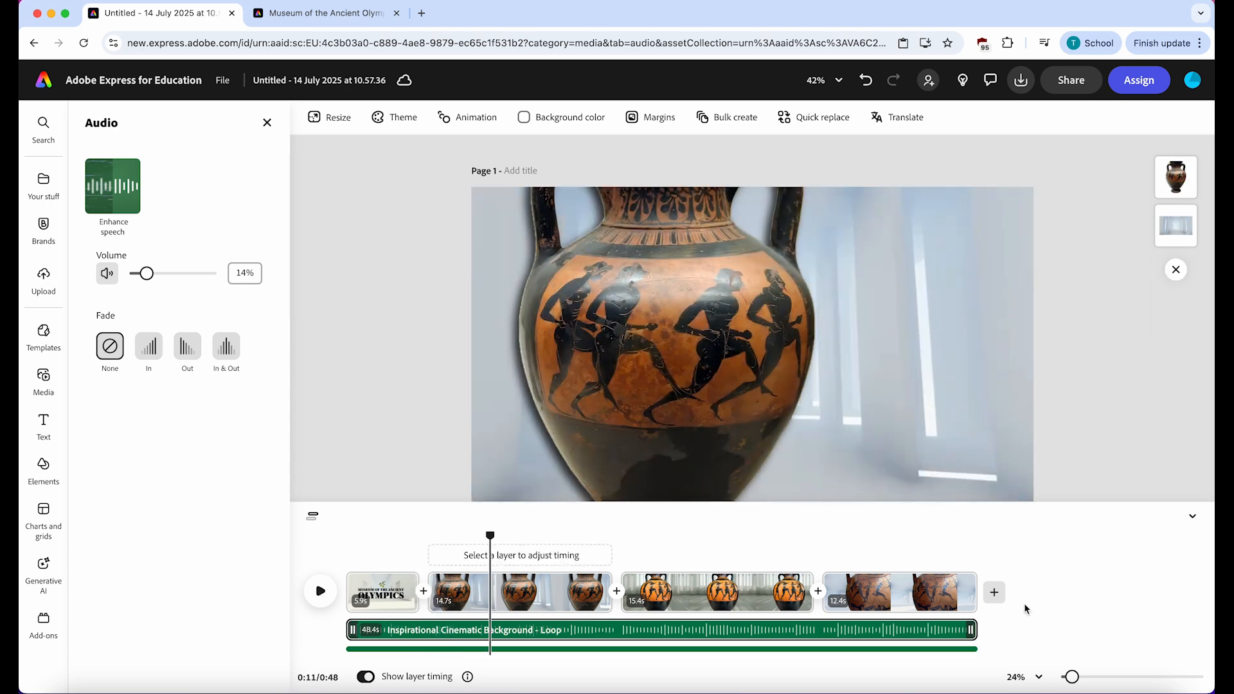
- Add a blank scene after the last vase scene and return the playhead to the start of the video
left_click(980, 568)
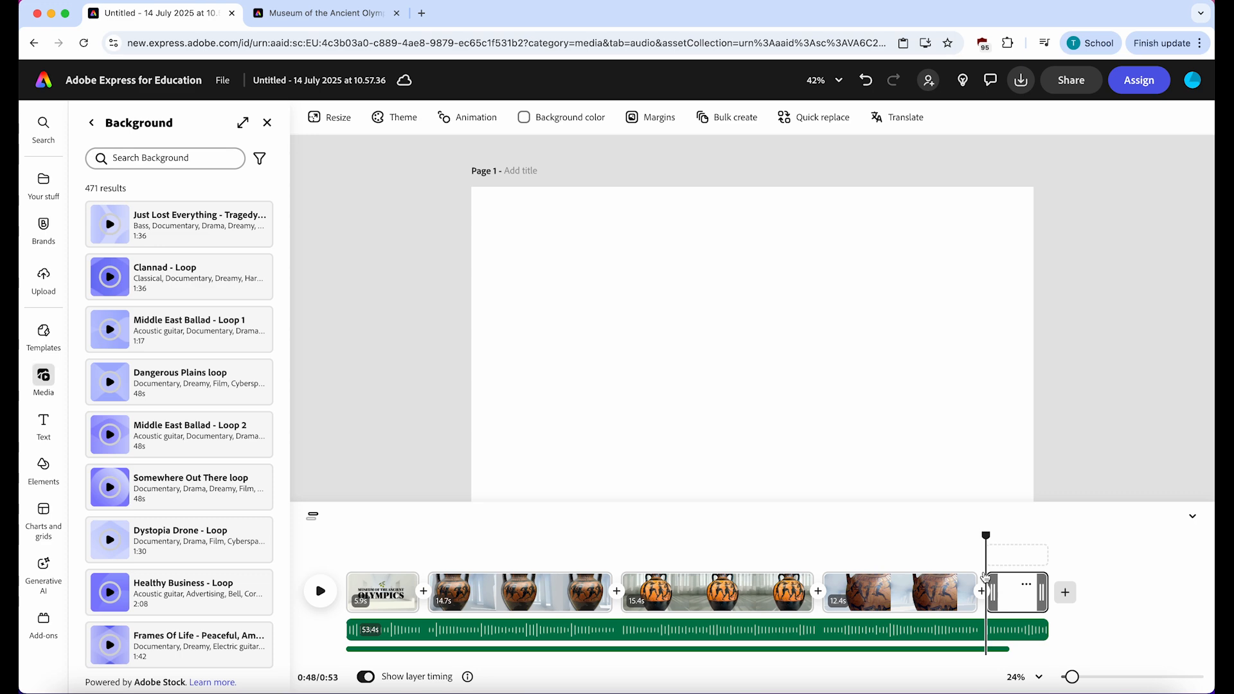
left_click_drag(987, 535, 257, 533)
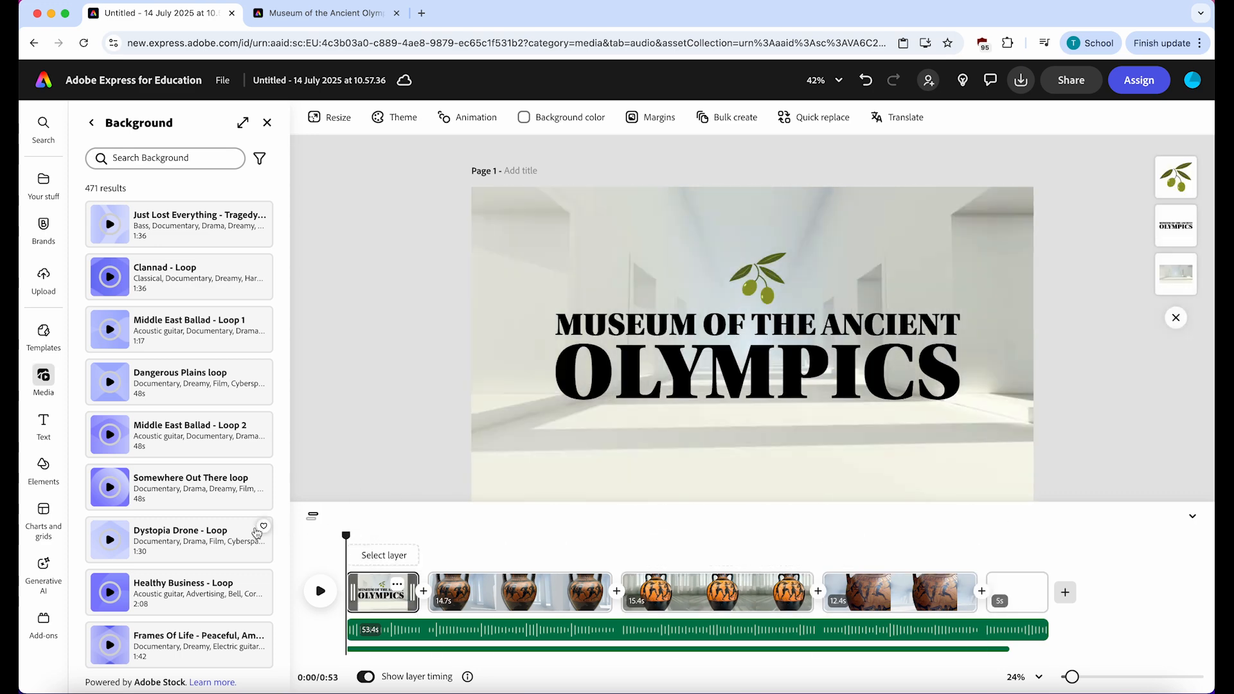